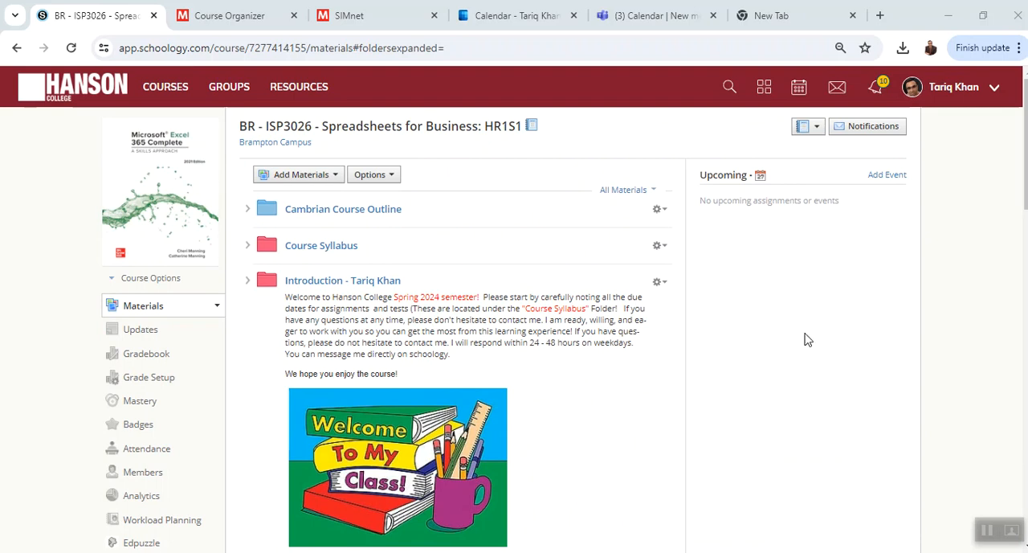
- Look over the course materials through Week # 4 - Formatting Cells and switch to the SIMnet assignment list
{"action": "scroll", "coordinate": [807, 340], "scroll_direction": "down", "scroll_amount": 1}
{"action": "scroll", "coordinate": [808, 340], "scroll_direction": "down", "scroll_amount": 10}
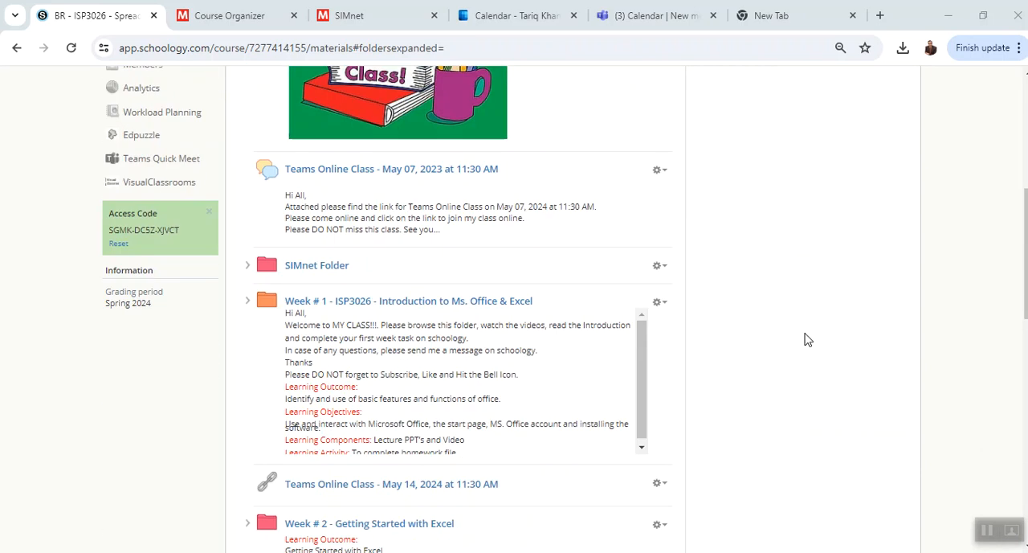
{"action": "scroll", "coordinate": [808, 340], "scroll_direction": "down", "scroll_amount": 15}
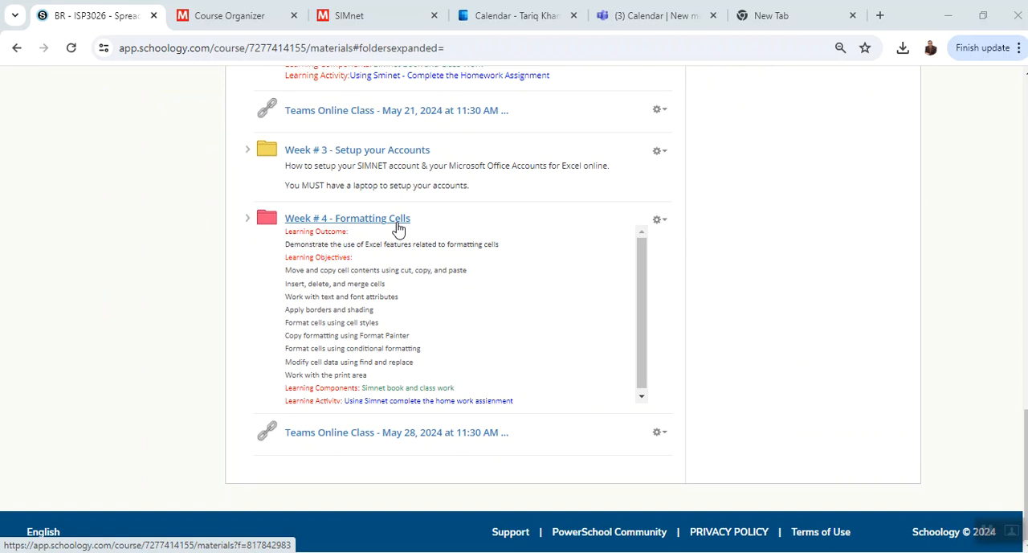
{"action": "left_click", "coordinate": [256, 24]}
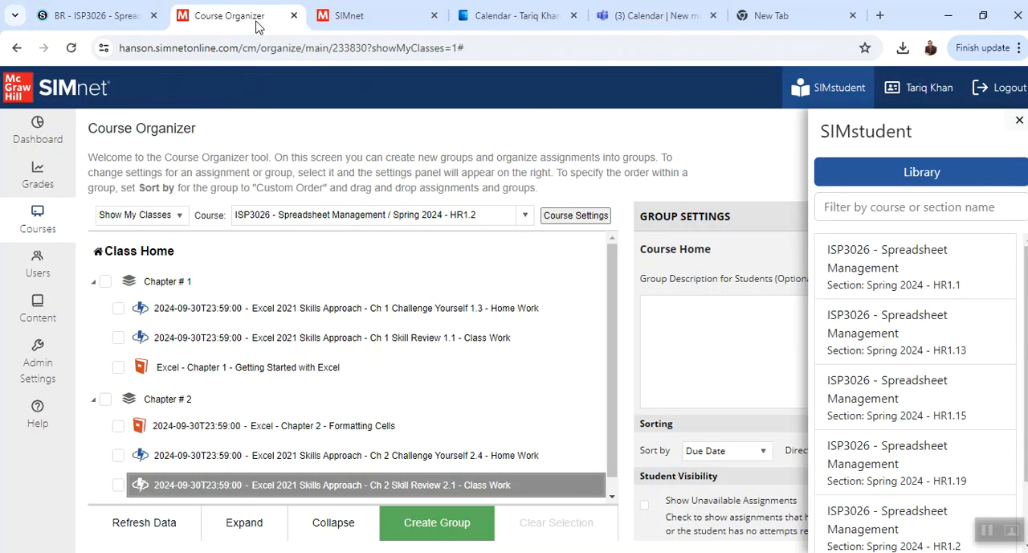
{"action": "left_click", "coordinate": [356, 28]}
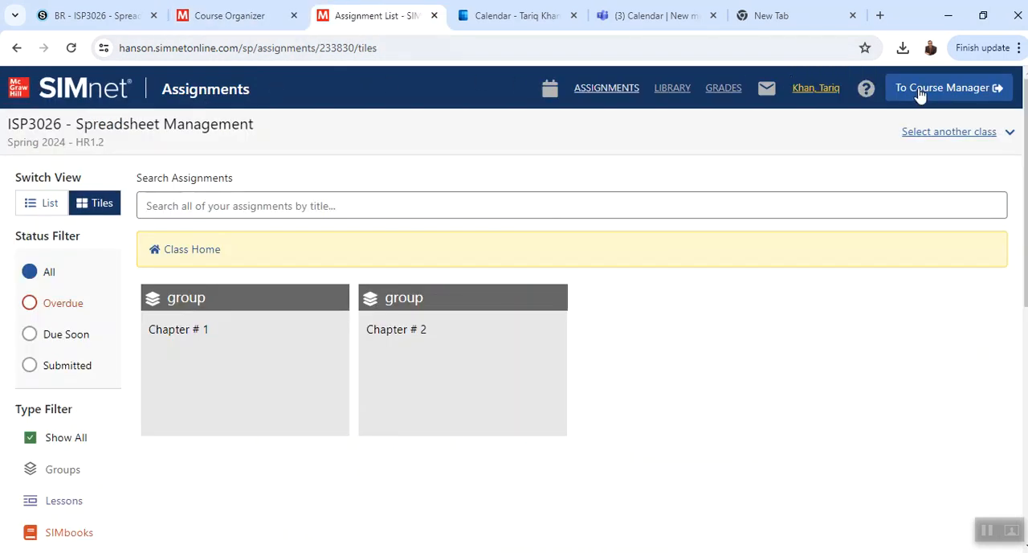
- Go through the course manager into the student view of section Spring 2024 - HR1.2 and open the Chapter # 2 group
{"action": "left_click", "coordinate": [929, 94]}
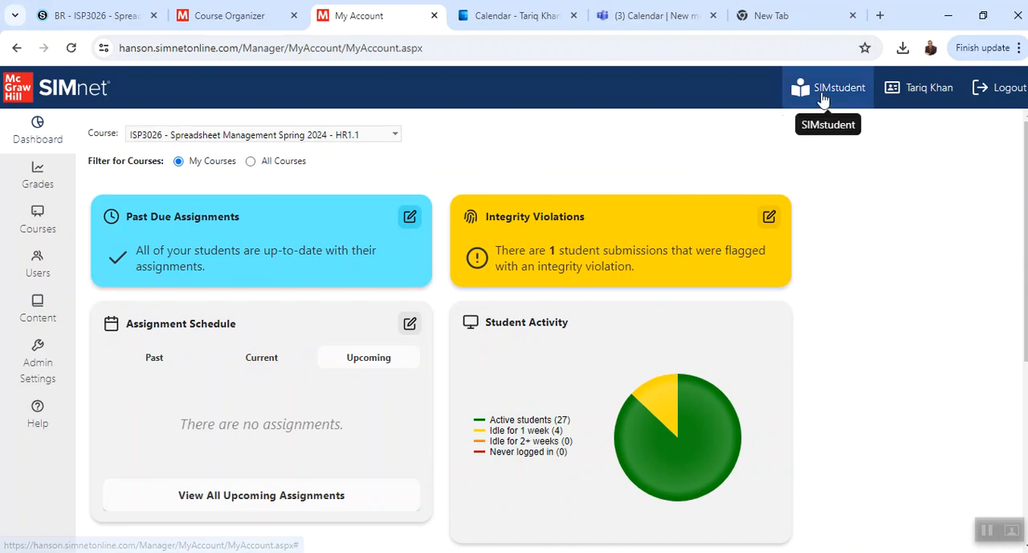
{"action": "left_click", "coordinate": [823, 90]}
{"action": "left_click", "coordinate": [932, 515]}
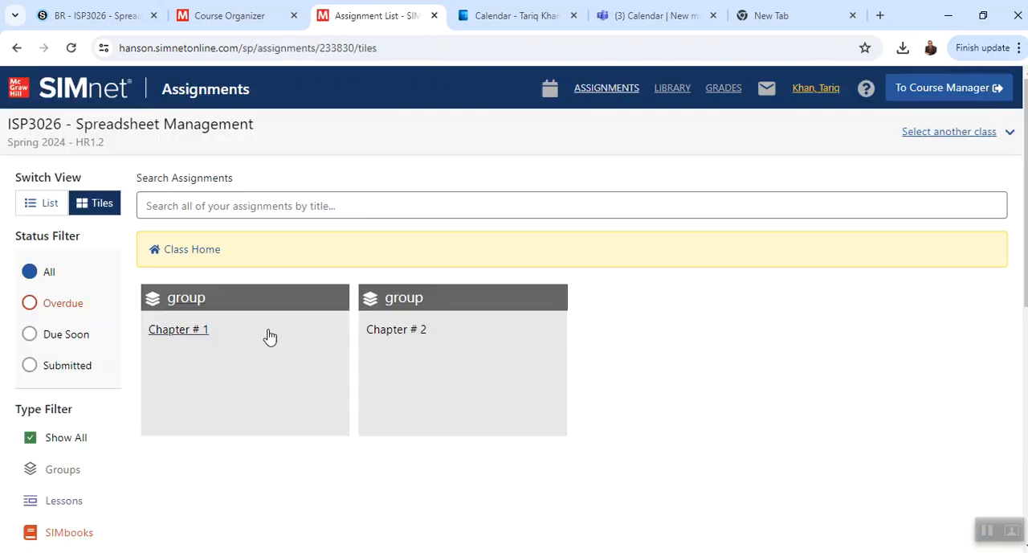
{"action": "left_click", "coordinate": [415, 342]}
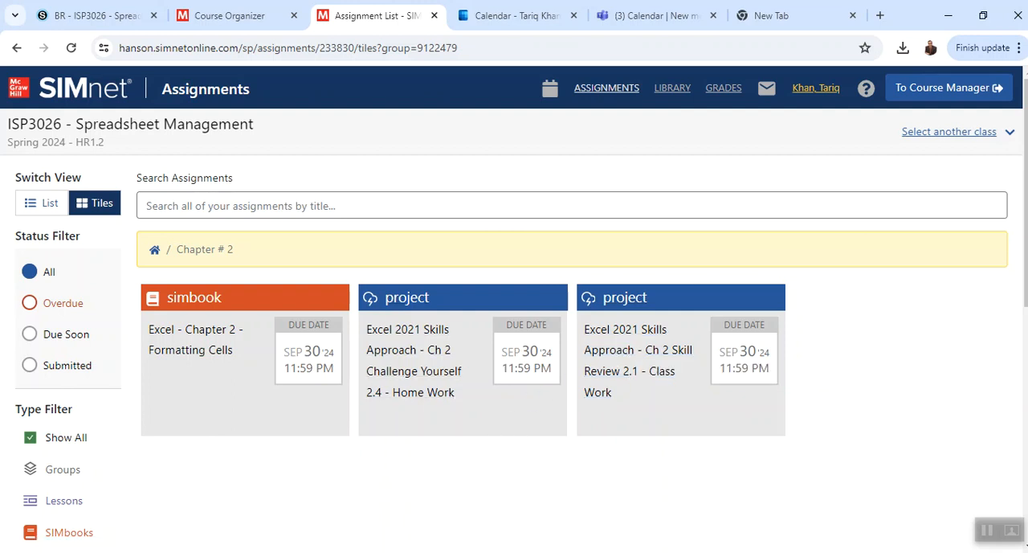
- Open the downloaded EX2021-SkillReview-2-1 (1) workbook from the Downloads folder in Excel and enable editing
{"action": "left_click", "coordinate": [312, 552]}
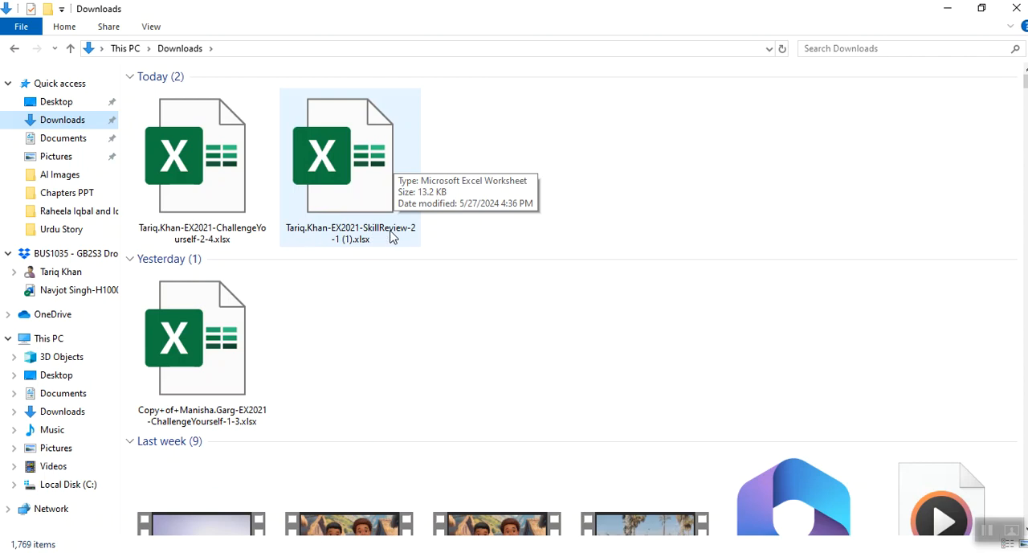
{"action": "left_click", "coordinate": [351, 214]}
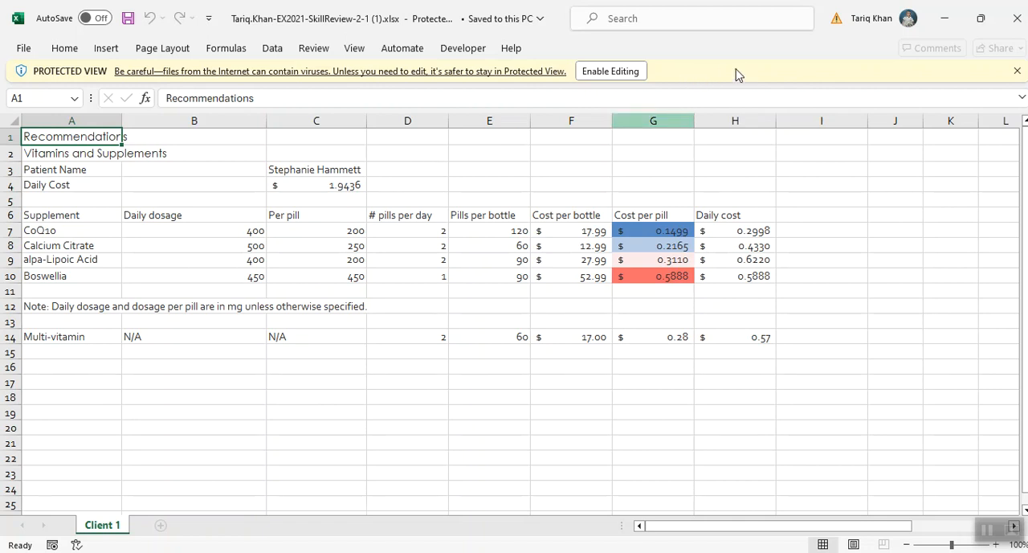
{"action": "left_click", "coordinate": [623, 74]}
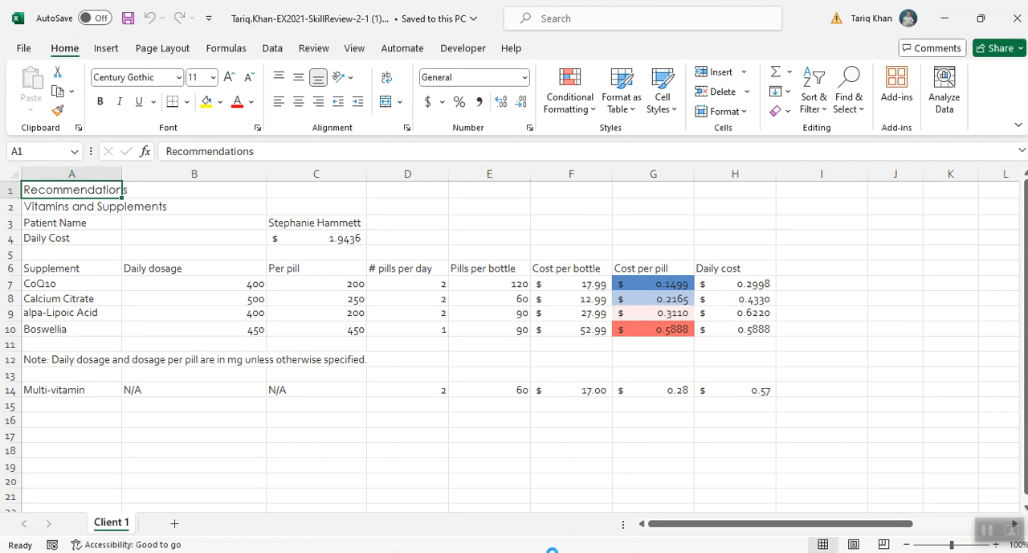
- Switch to SIMnet, open the Ch 2 Skill Review 2.1 - Class Work project and find its steps to complete
{"action": "key", "text": "alt+Tab"}
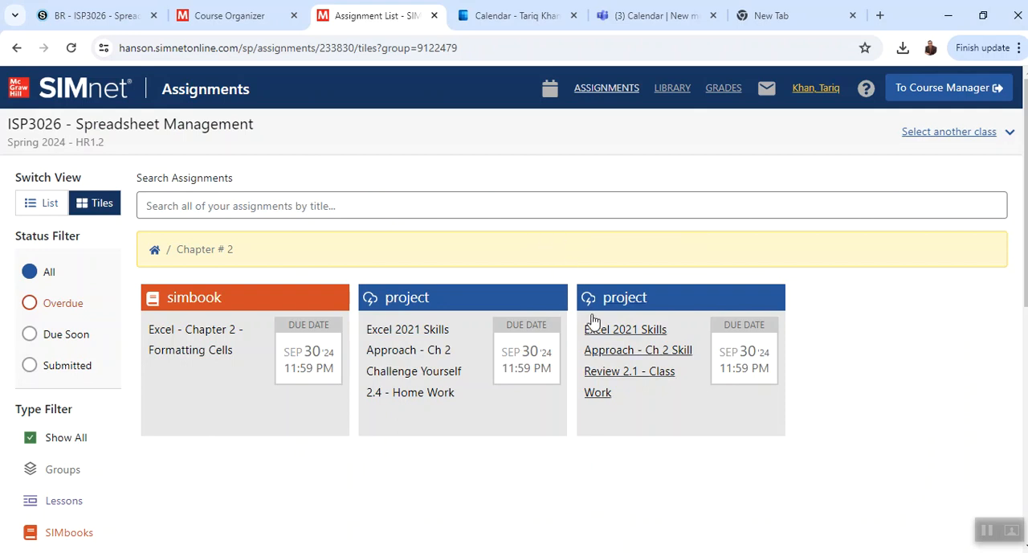
{"action": "left_click", "coordinate": [607, 335]}
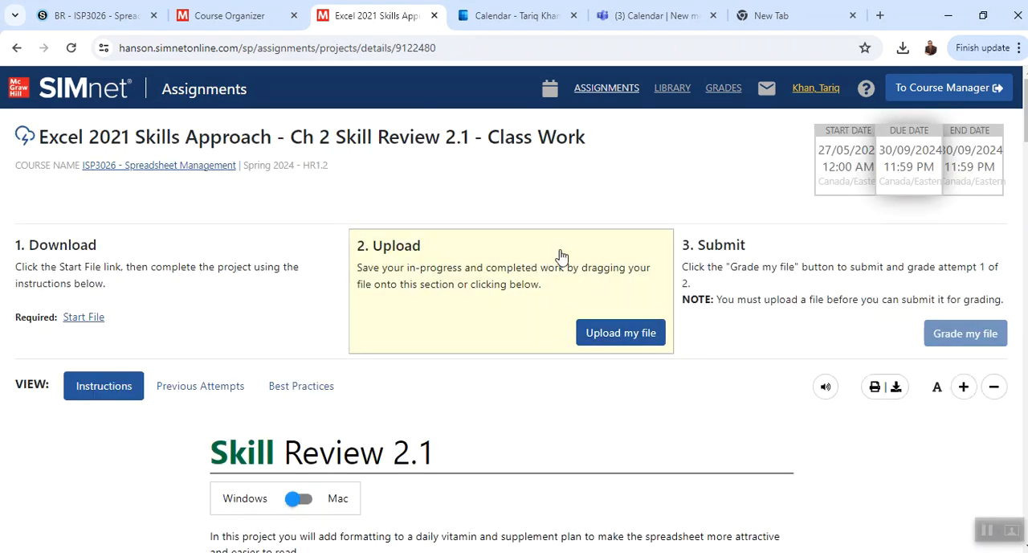
{"action": "scroll", "coordinate": [561, 255], "scroll_direction": "down", "scroll_amount": 2}
{"action": "scroll", "coordinate": [563, 256], "scroll_direction": "down", "scroll_amount": 1}
{"action": "scroll", "coordinate": [562, 256], "scroll_direction": "down", "scroll_amount": 1}
{"action": "scroll", "coordinate": [561, 255], "scroll_direction": "down", "scroll_amount": 1}
{"action": "scroll", "coordinate": [561, 255], "scroll_direction": "up", "scroll_amount": 1}
{"action": "scroll", "coordinate": [560, 255], "scroll_direction": "down", "scroll_amount": 2}
{"action": "scroll", "coordinate": [561, 256], "scroll_direction": "down", "scroll_amount": 2}
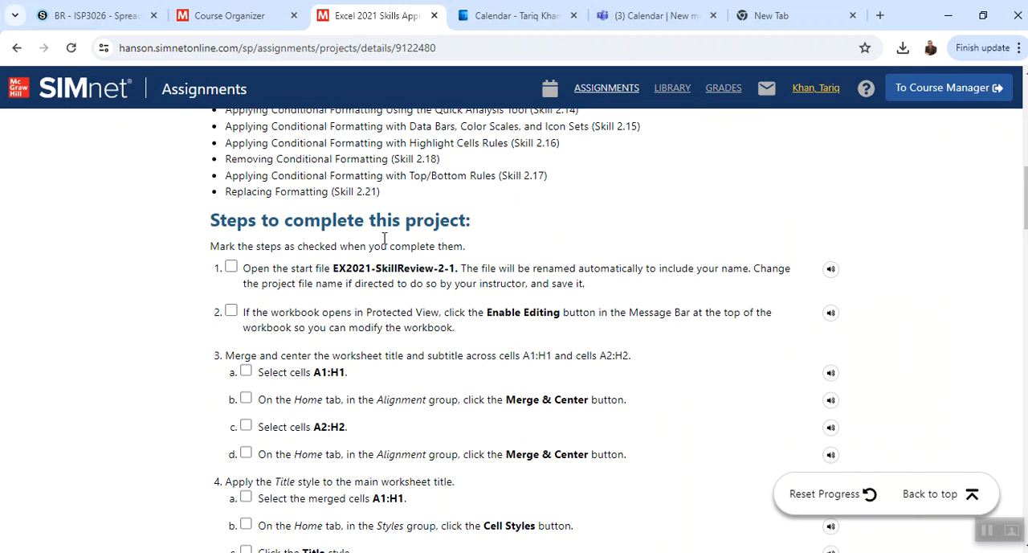
{"action": "scroll", "coordinate": [481, 243], "scroll_direction": "down", "scroll_amount": 1}
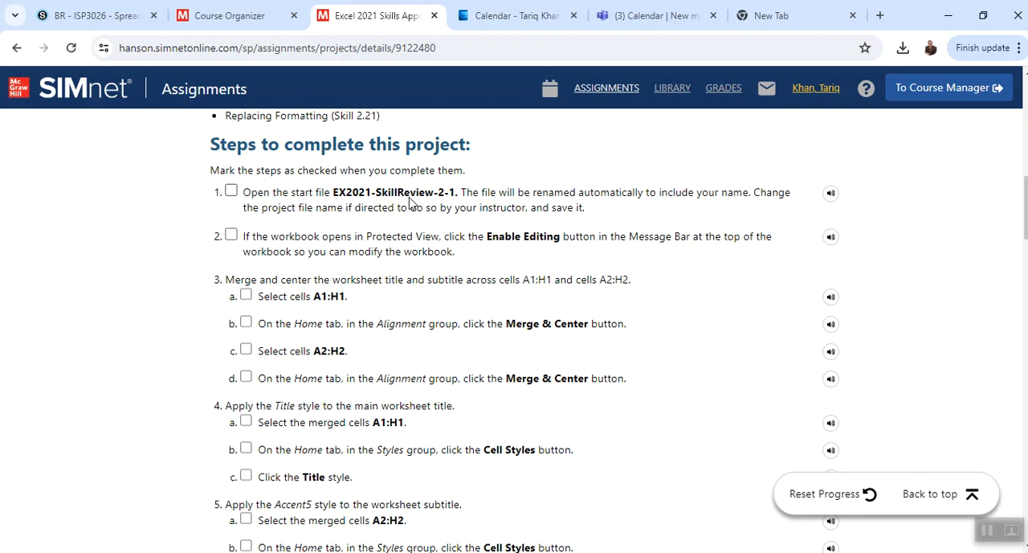
- Mark instruction steps 1, 2 and 3a as completed in the project checklist
{"action": "left_click", "coordinate": [231, 191]}
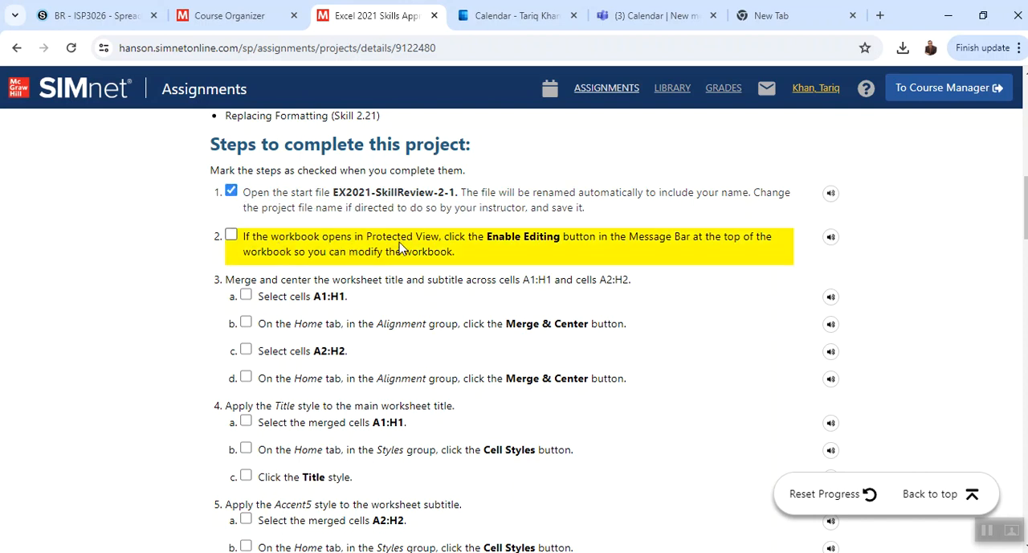
{"action": "left_click", "coordinate": [232, 236]}
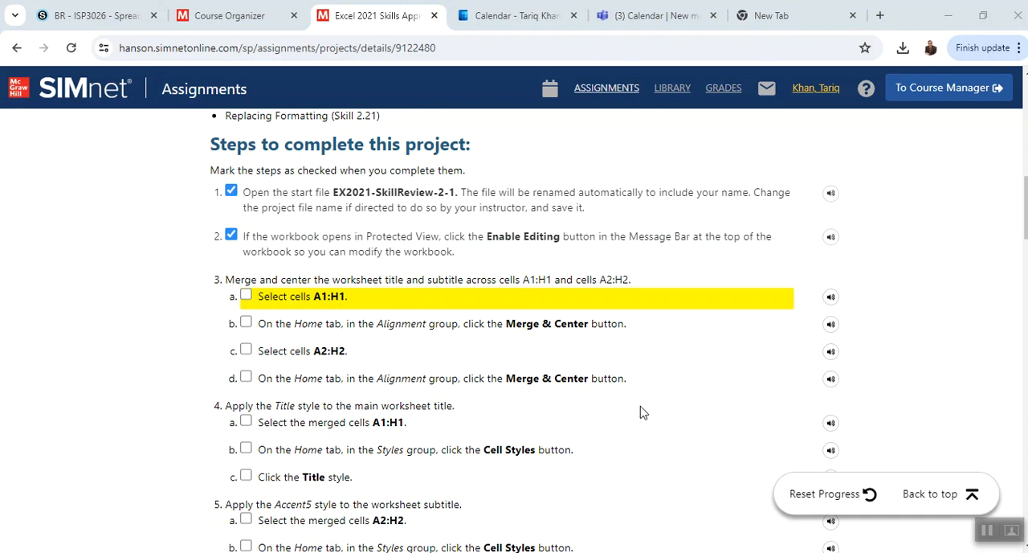
{"action": "left_click", "coordinate": [247, 294]}
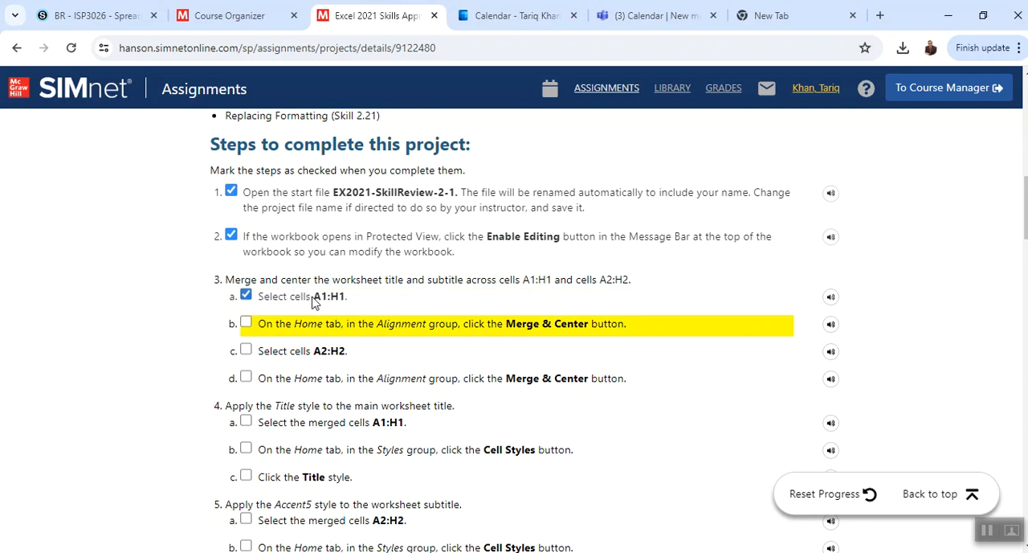
- Switch to Excel, merge and center the worksheet title across cells A1:H1, and save the workbook
{"action": "key", "text": "alt+Tab"}
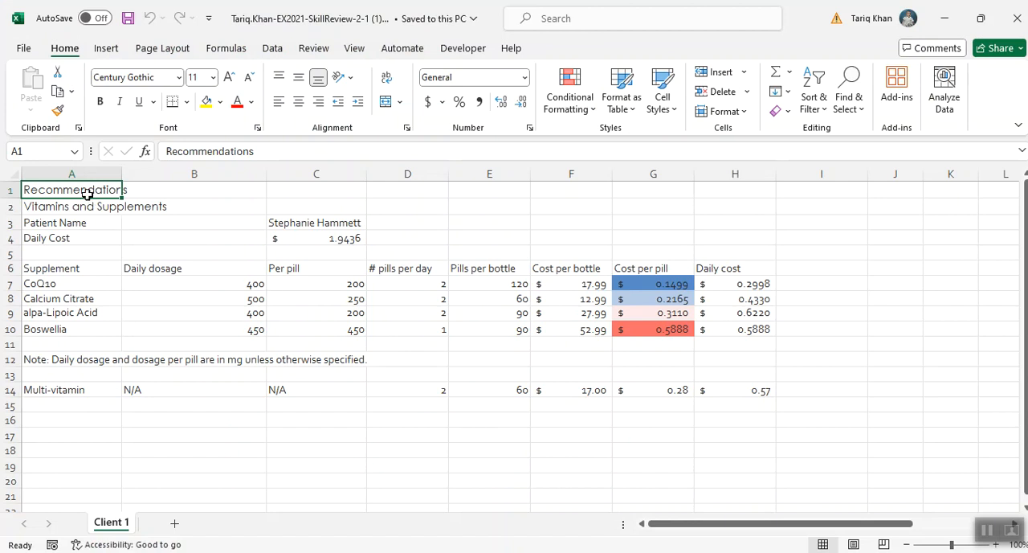
{"action": "key", "text": "shift+Right"}
{"action": "key", "text": "shift+Right"}
{"action": "key", "text": "shift+Right"}
{"action": "key", "text": "shift+Right"}
{"action": "key", "text": "shift+Right"}
{"action": "key", "text": "shift+Right"}
{"action": "key", "text": "shift+Right"}
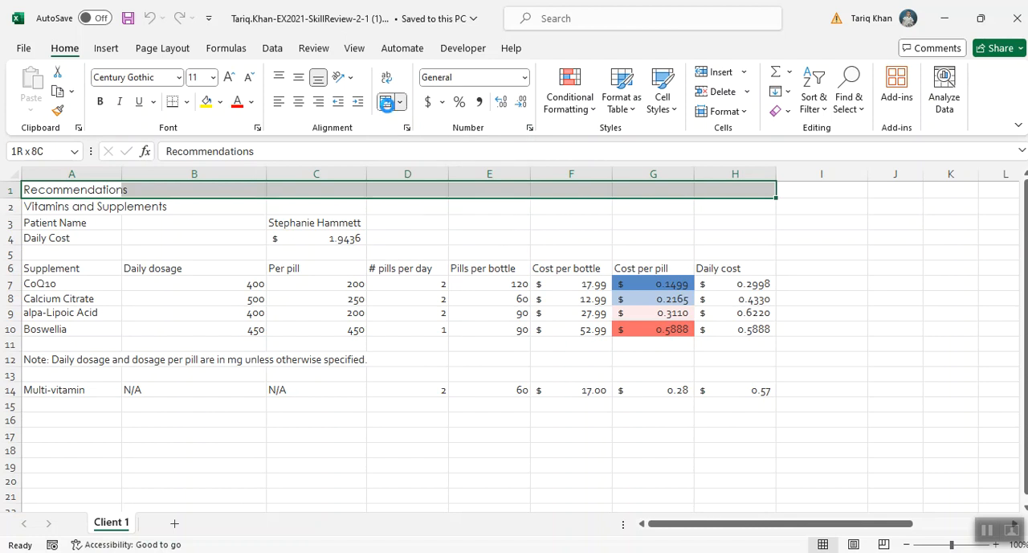
{"action": "left_click", "coordinate": [388, 105]}
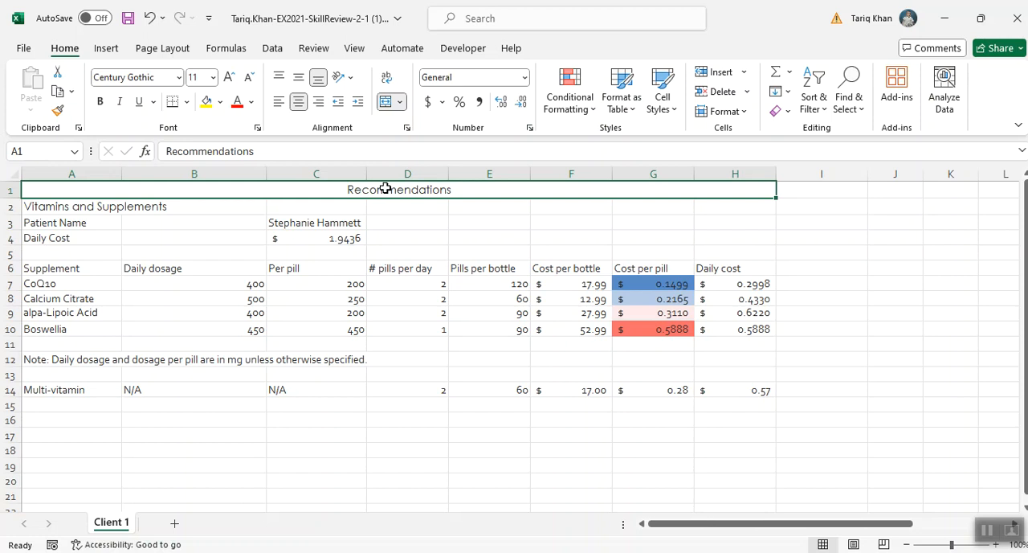
{"action": "key", "text": "ctrl+s"}
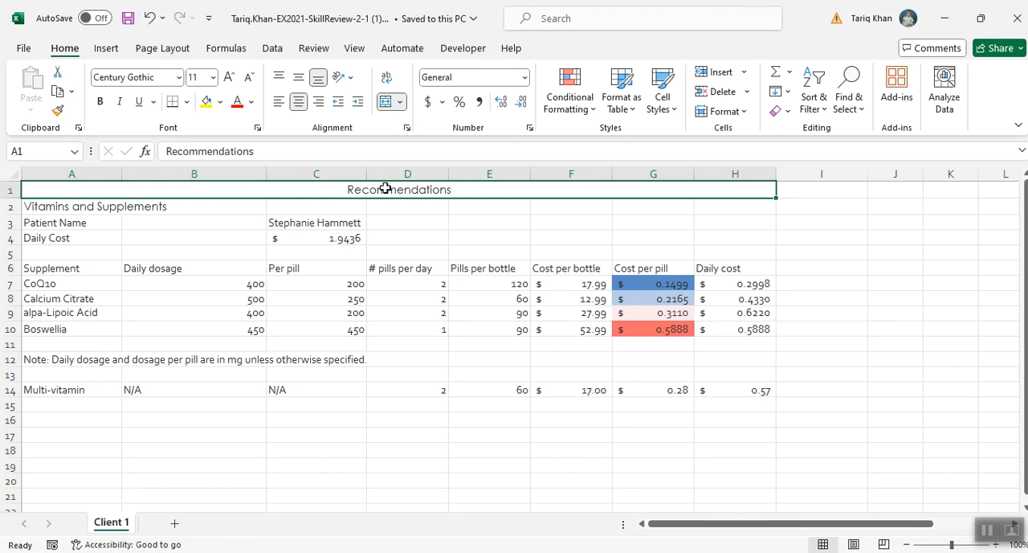
- Merge and center the Vitamins and Supplements subtitle across cells A2:H2, save the workbook, and dismiss the Teams notification
{"action": "left_click", "coordinate": [72, 206]}
{"action": "key", "text": "shift+Right"}
{"action": "key", "text": "shift+Right"}
{"action": "key", "text": "shift+Right"}
{"action": "key", "text": "shift+Right"}
{"action": "key", "text": "shift+Right"}
{"action": "key", "text": "shift+Right"}
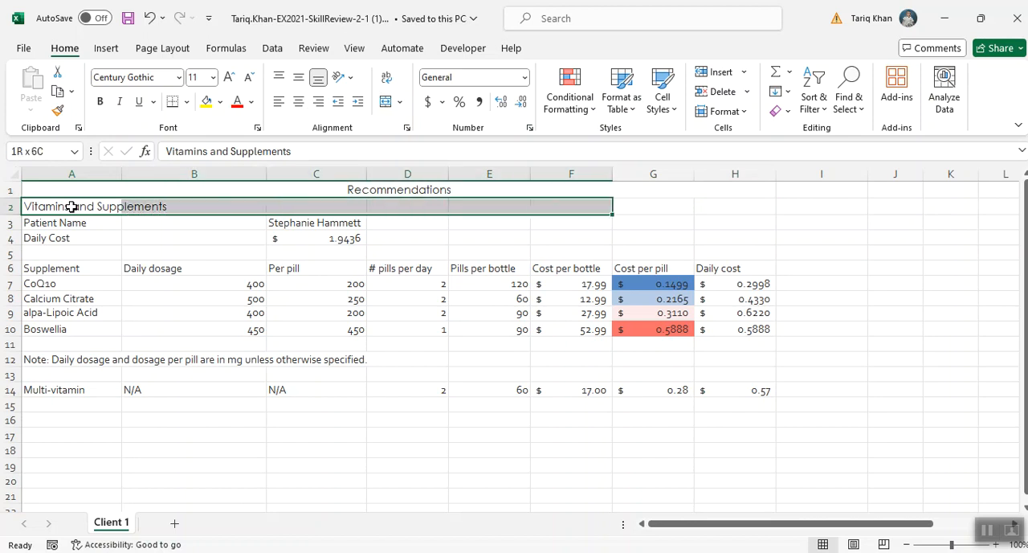
{"action": "key", "text": "shift+Right"}
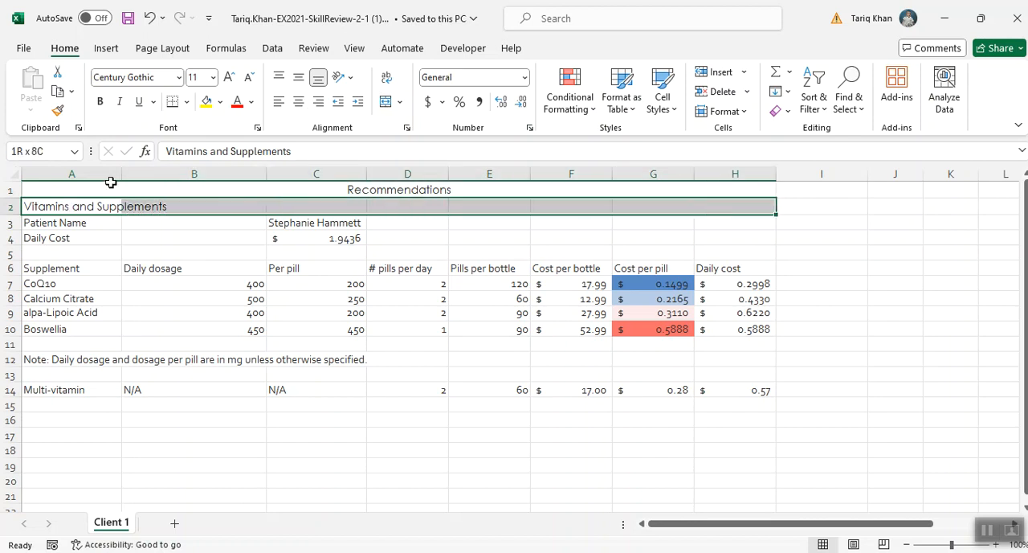
{"action": "left_click", "coordinate": [384, 102]}
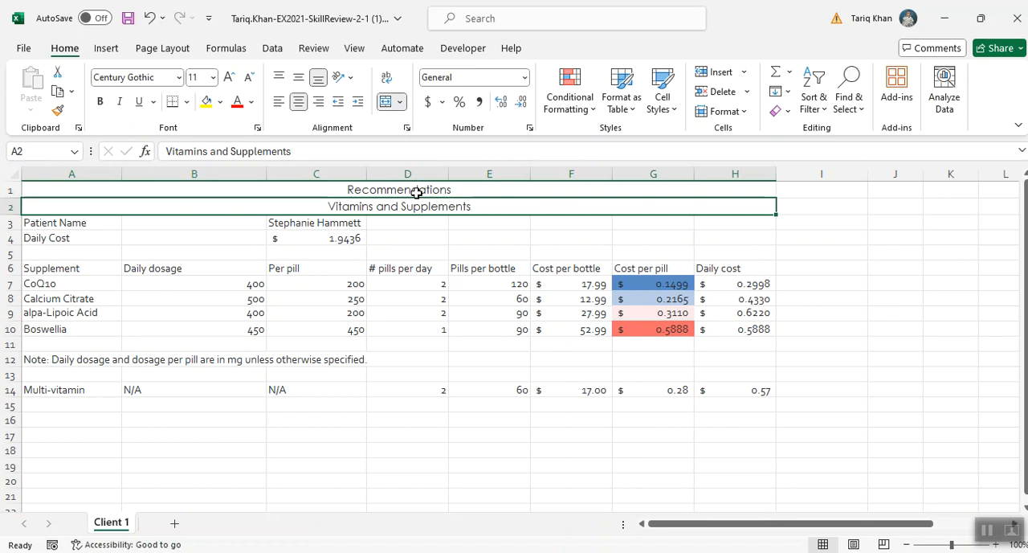
{"action": "key", "text": "ctrl+s"}
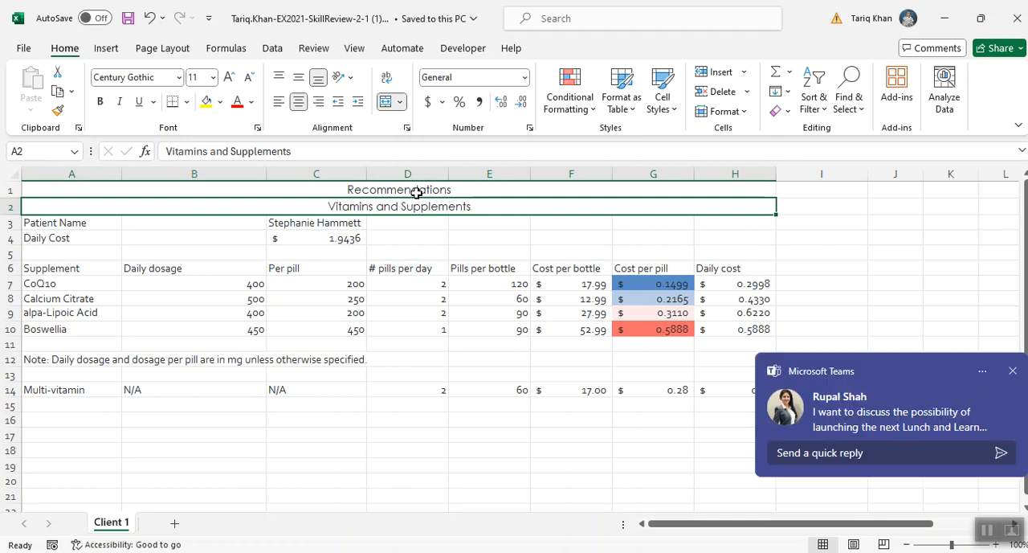
{"action": "left_click", "coordinate": [1012, 371]}
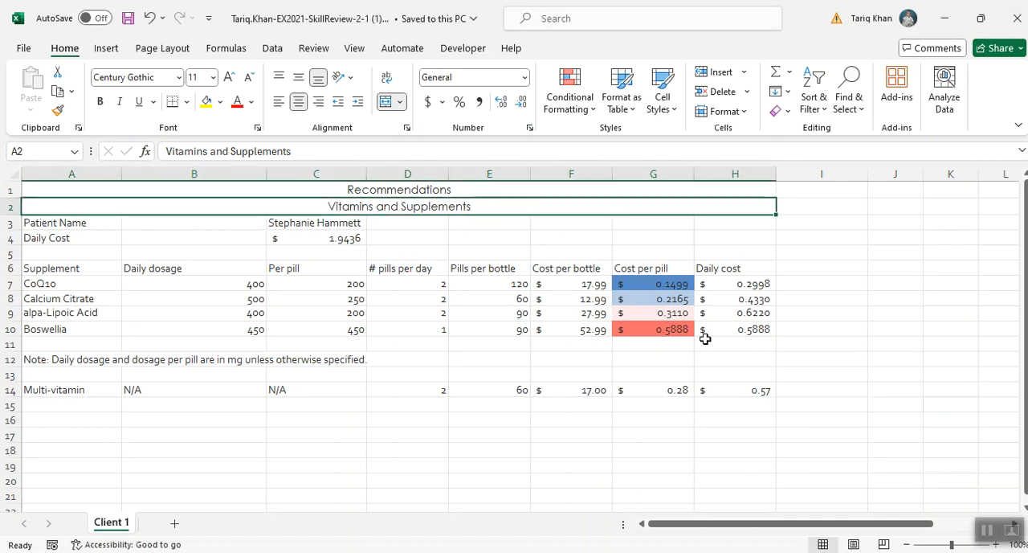
- Apply the Title cell style to the merged Recommendations heading in A1:H1
{"action": "left_click", "coordinate": [77, 189]}
{"action": "double_click", "coordinate": [402, 191]}
{"action": "left_click", "coordinate": [473, 192]}
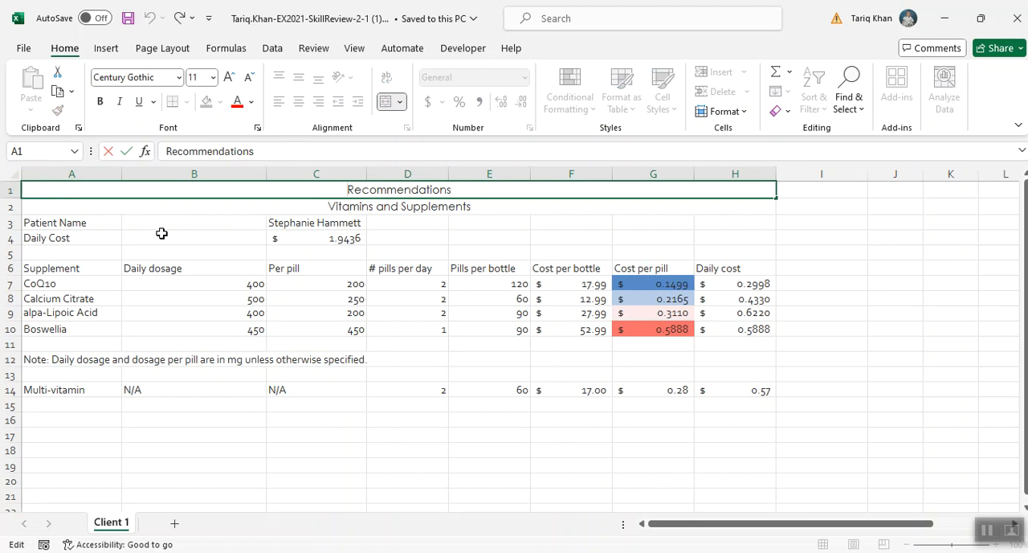
{"action": "left_click", "coordinate": [416, 249]}
{"action": "left_click", "coordinate": [313, 193]}
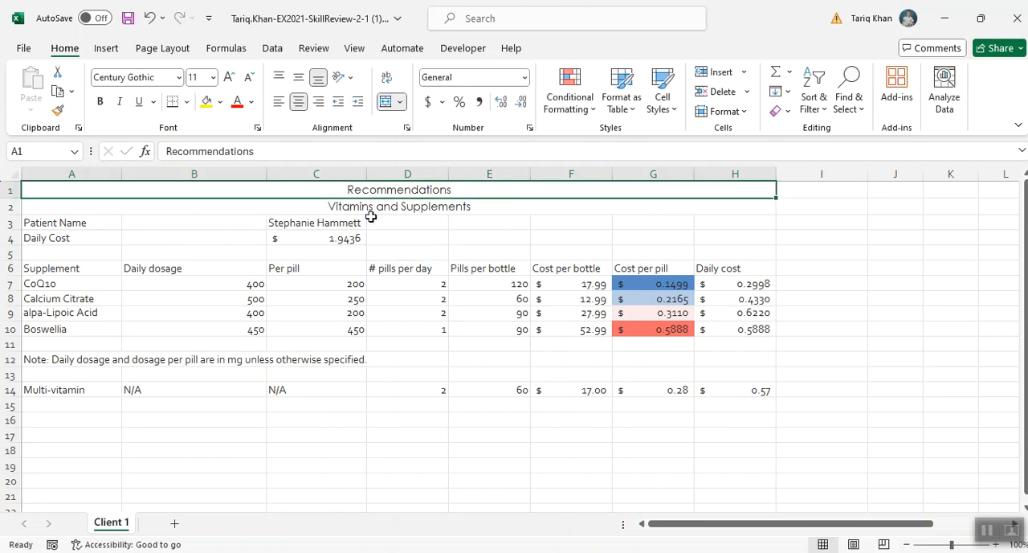
{"action": "left_click", "coordinate": [669, 106]}
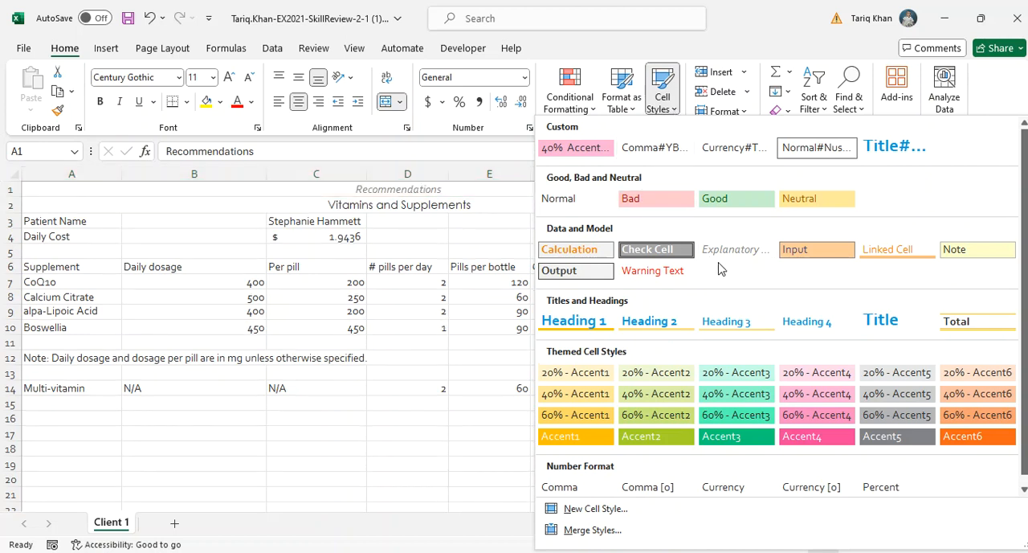
{"action": "left_click", "coordinate": [879, 321]}
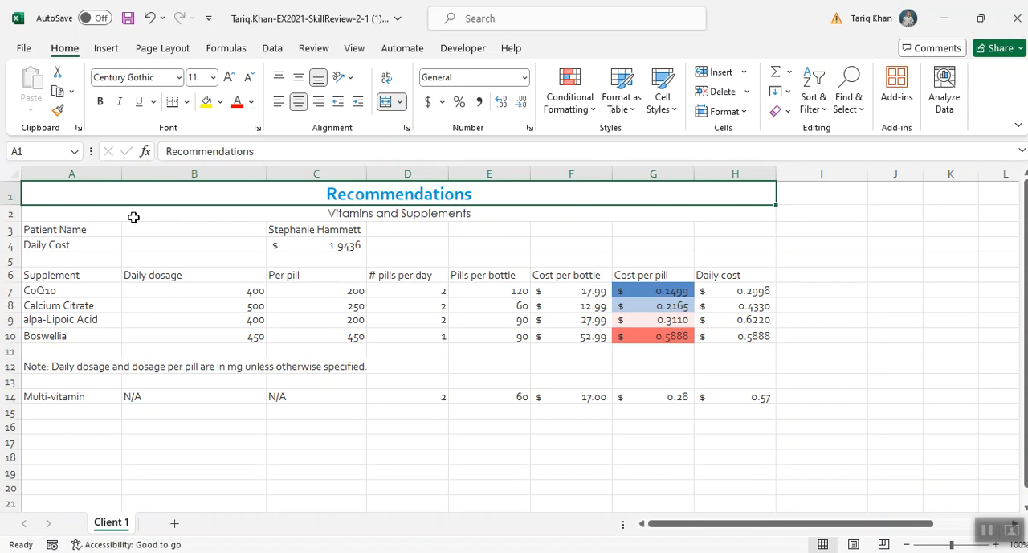
- Apply the Accent5 cell style to the merged Vitamins and Supplements subtitle in A2:H2
{"action": "left_click", "coordinate": [133, 217]}
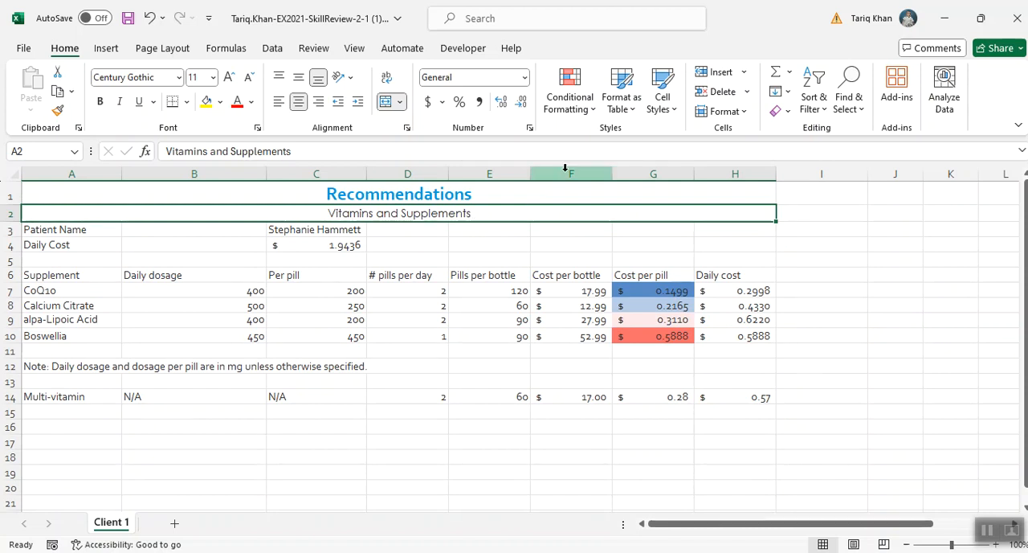
{"action": "left_click", "coordinate": [664, 108]}
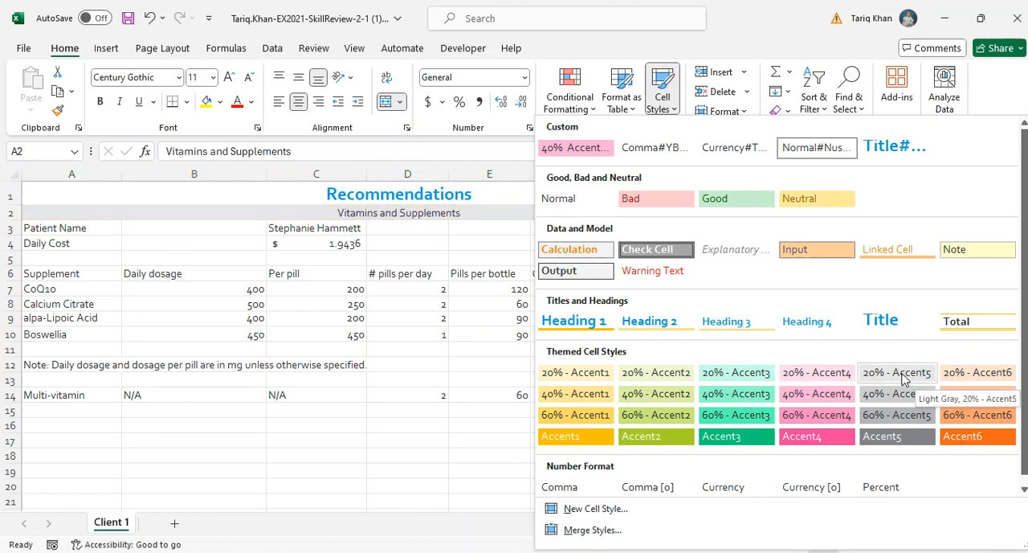
{"action": "left_click", "coordinate": [896, 438]}
{"action": "left_click", "coordinate": [873, 392]}
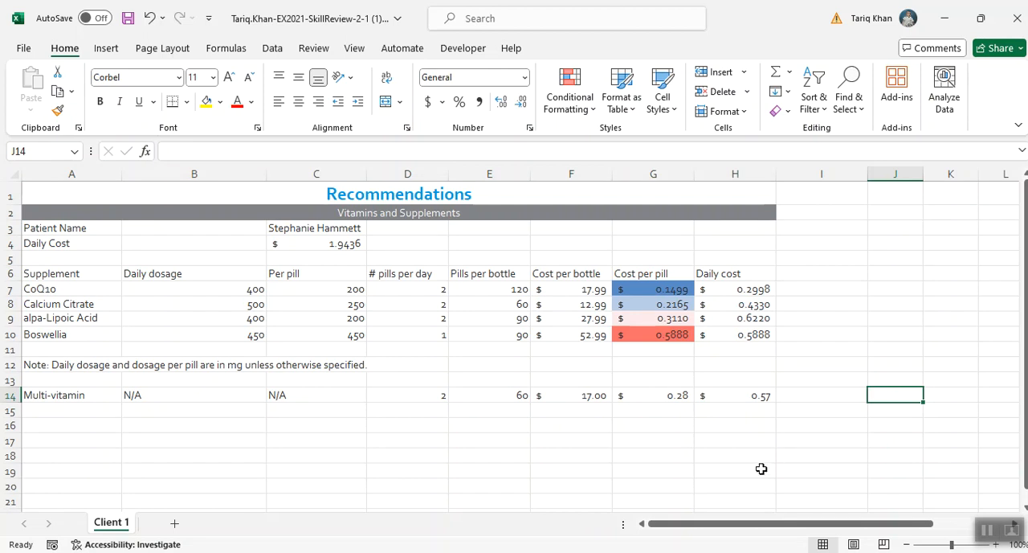
- Switch to the browser, review the SIMnet instructions for deleting cells, alignment and label formatting, and return to Excel
{"action": "left_click", "coordinate": [577, 552]}
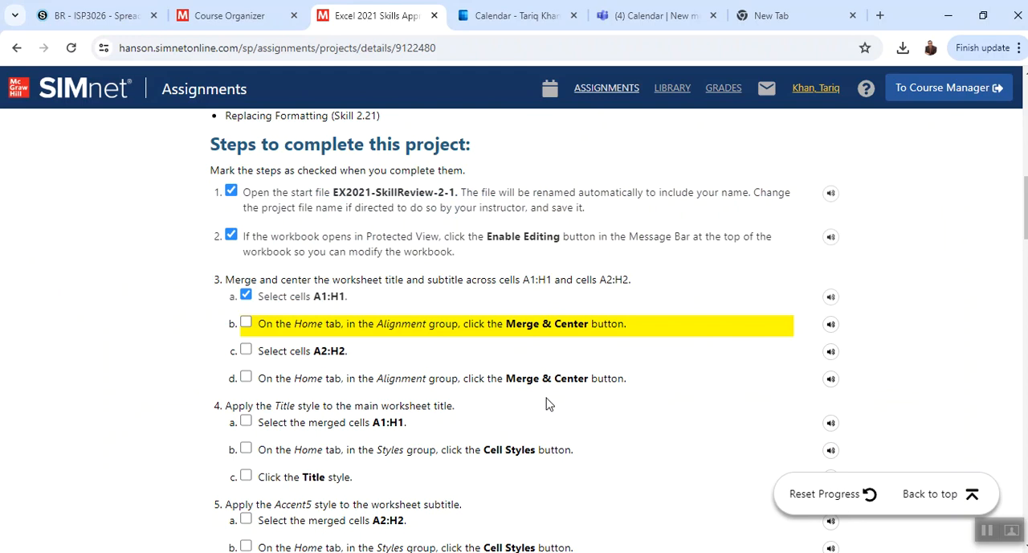
{"action": "scroll", "coordinate": [318, 412], "scroll_direction": "down", "scroll_amount": 9}
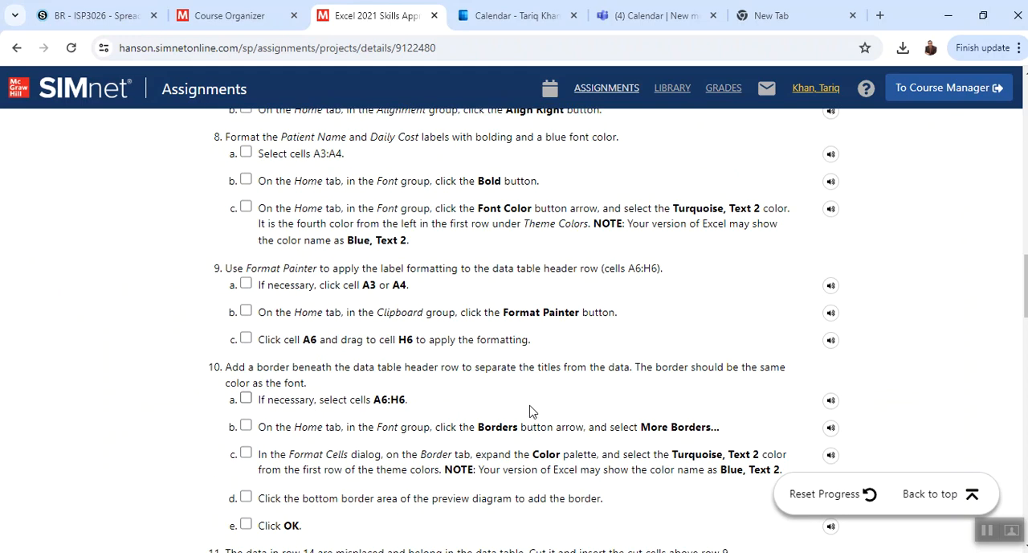
{"action": "scroll", "coordinate": [521, 311], "scroll_direction": "up", "scroll_amount": 1}
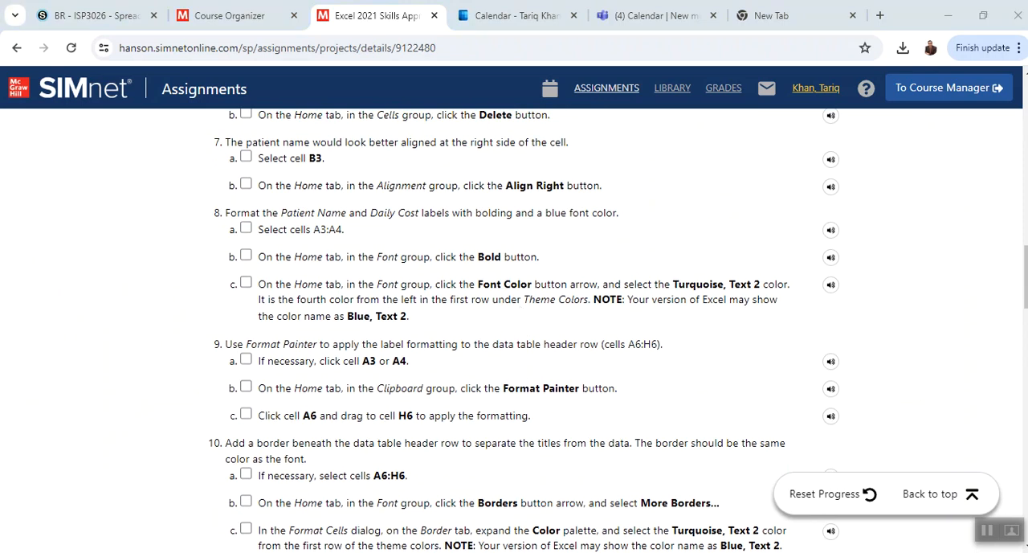
{"action": "key", "text": "alt+Tab"}
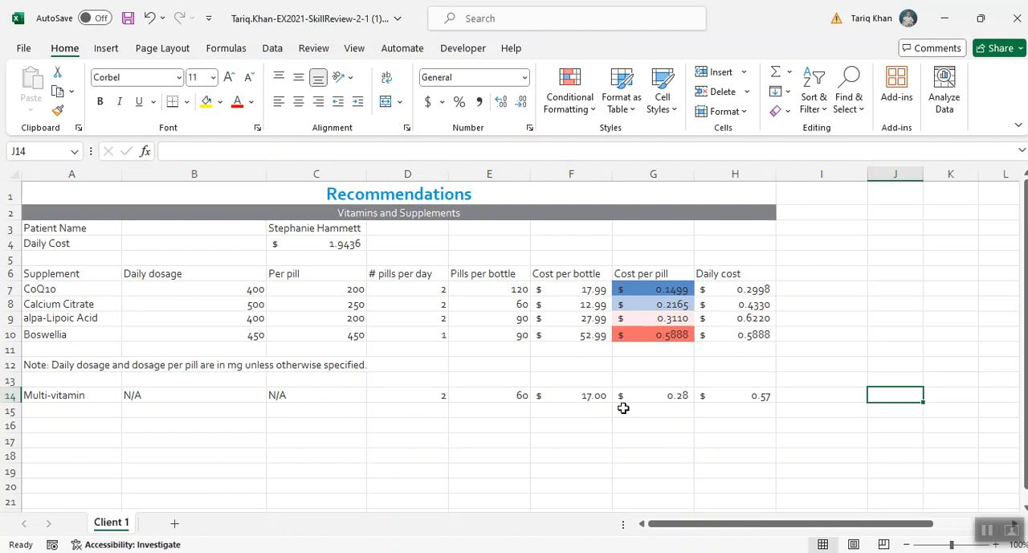
{"action": "left_click", "coordinate": [191, 225]}
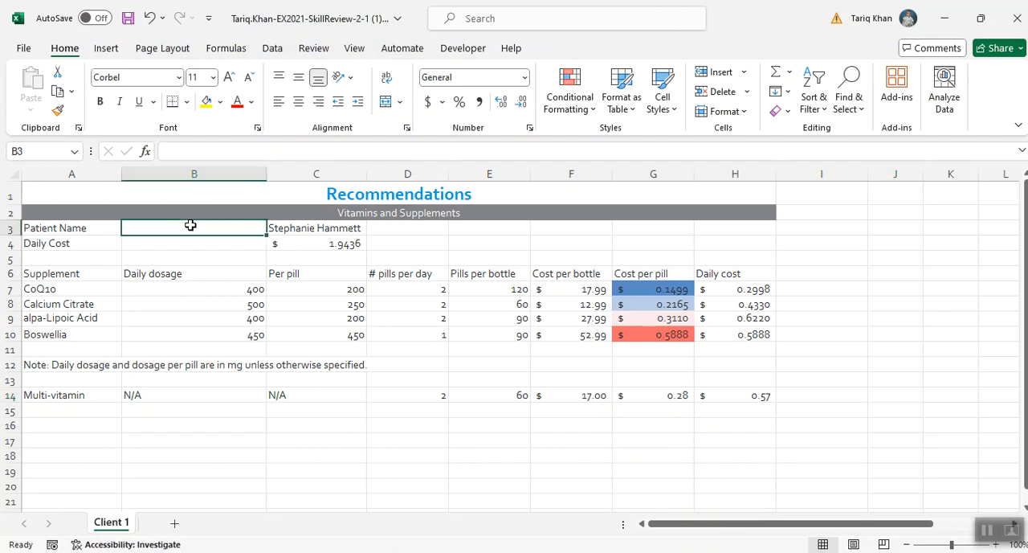
{"action": "left_click_drag", "start_coordinate": [190, 226], "coordinate": [193, 243]}
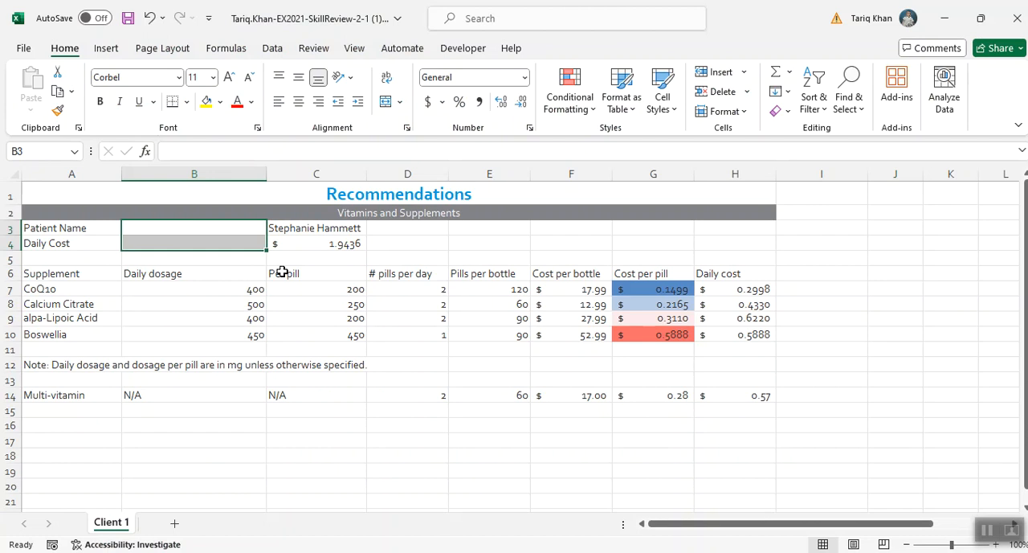
{"action": "right_click", "coordinate": [249, 245]}
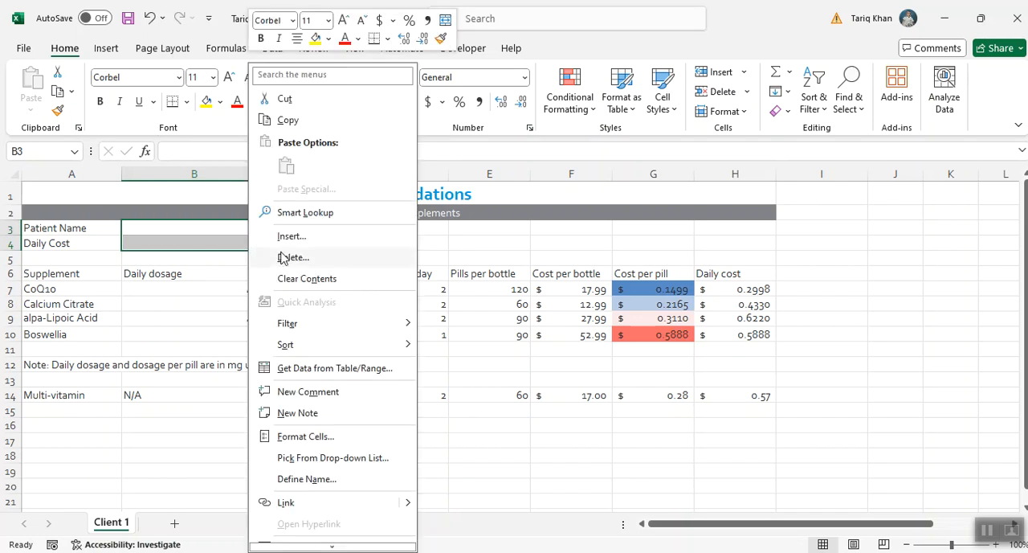
{"action": "left_click", "coordinate": [283, 257]}
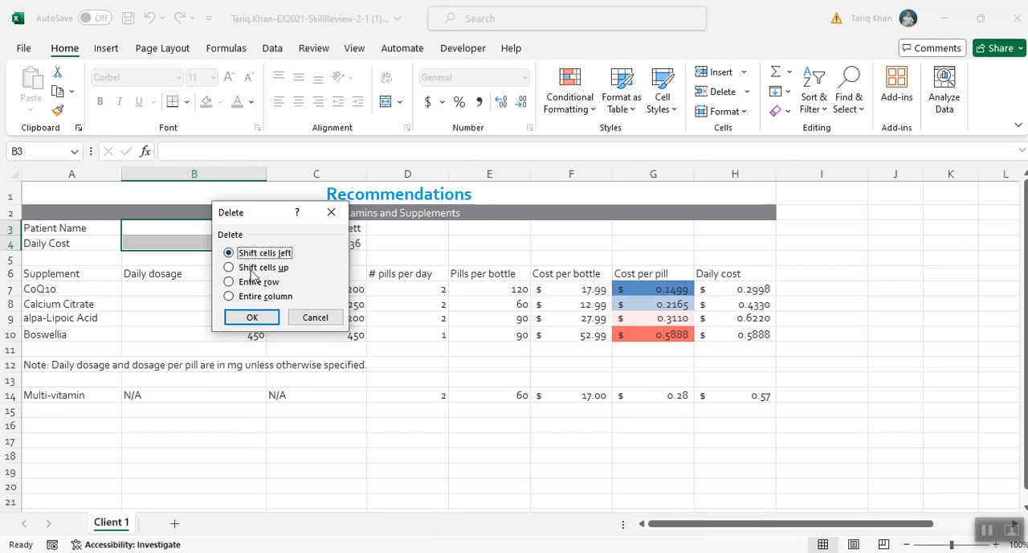
{"action": "left_click", "coordinate": [317, 317]}
- Delete the empty cells B3:B4 with the remaining cells shifted left, and right-align the patient name in B3
{"action": "left_click_drag", "start_coordinate": [188, 230], "coordinate": [189, 244]}
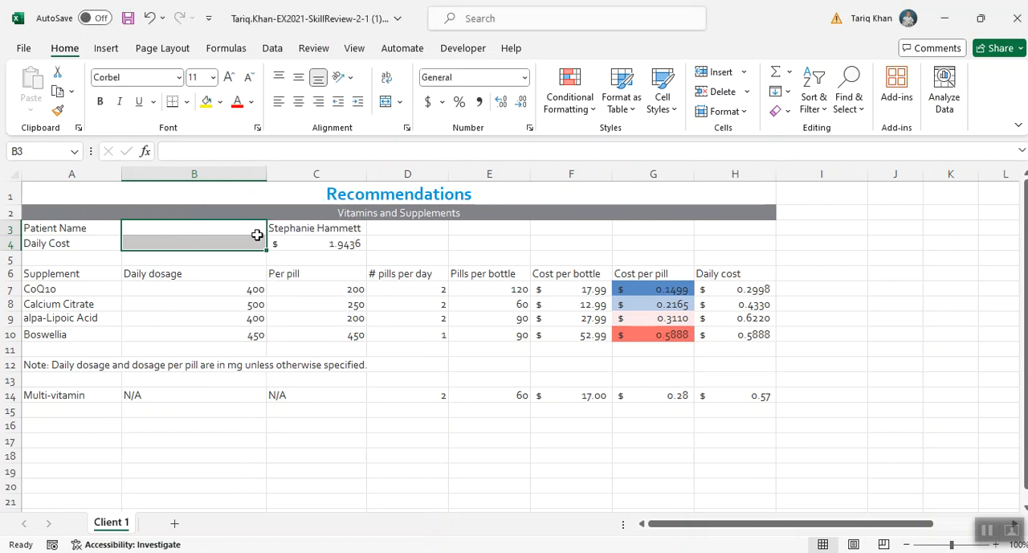
{"action": "left_click", "coordinate": [747, 93]}
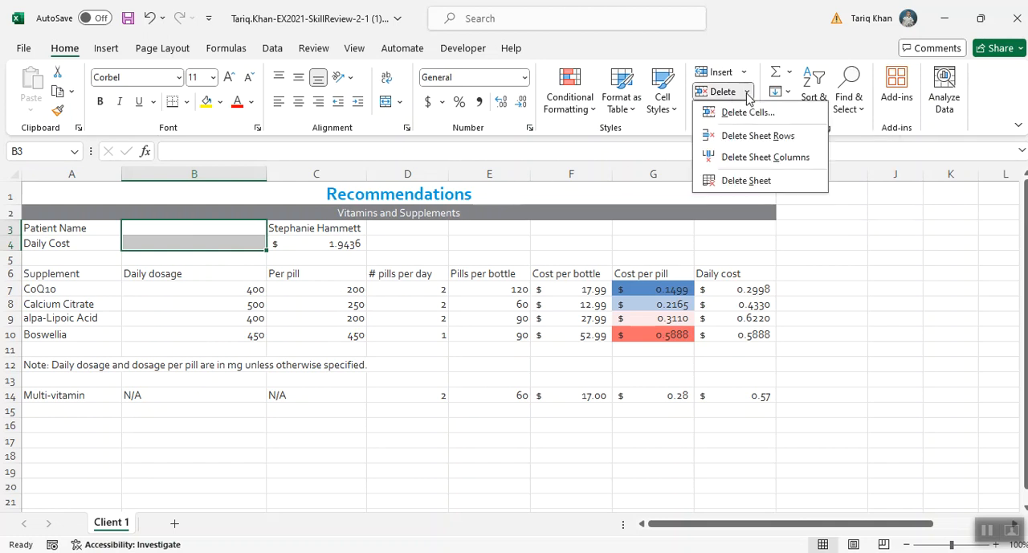
{"action": "left_click", "coordinate": [739, 113]}
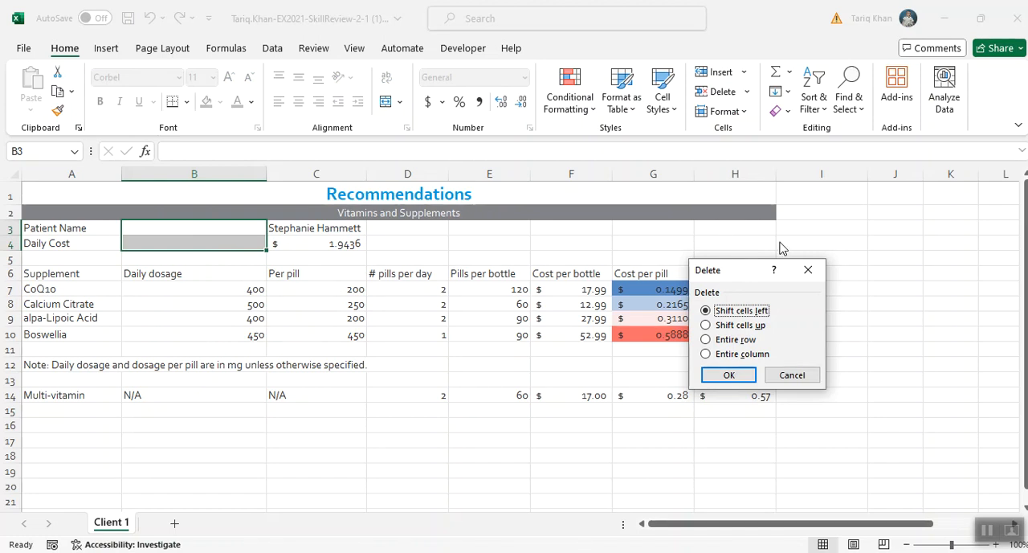
{"action": "left_click", "coordinate": [753, 374]}
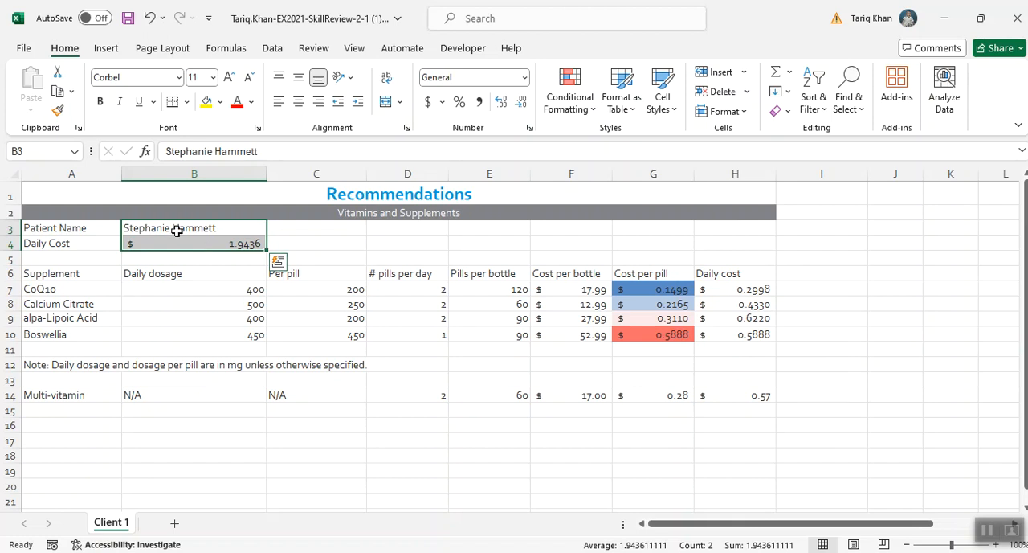
{"action": "left_click", "coordinate": [176, 231]}
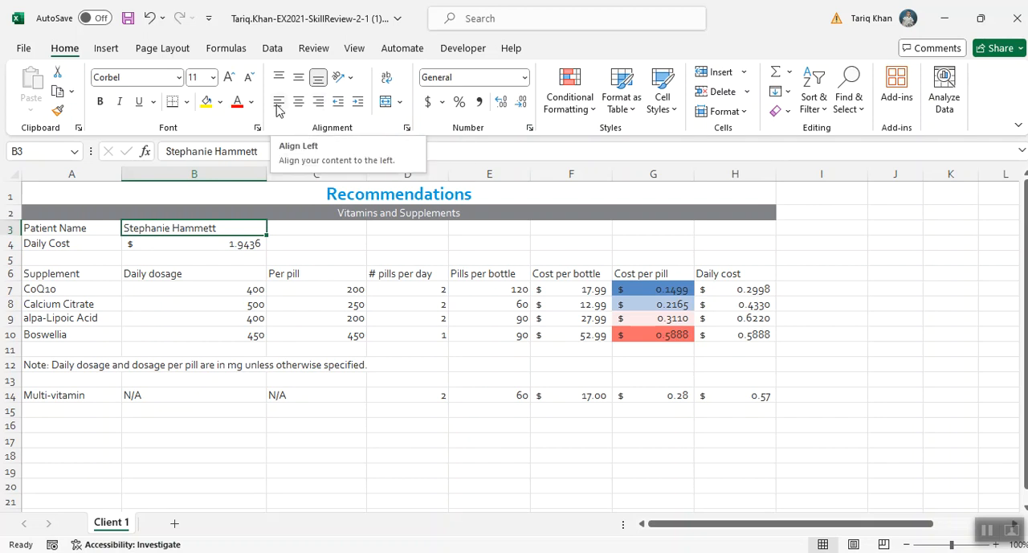
{"action": "left_click", "coordinate": [317, 102]}
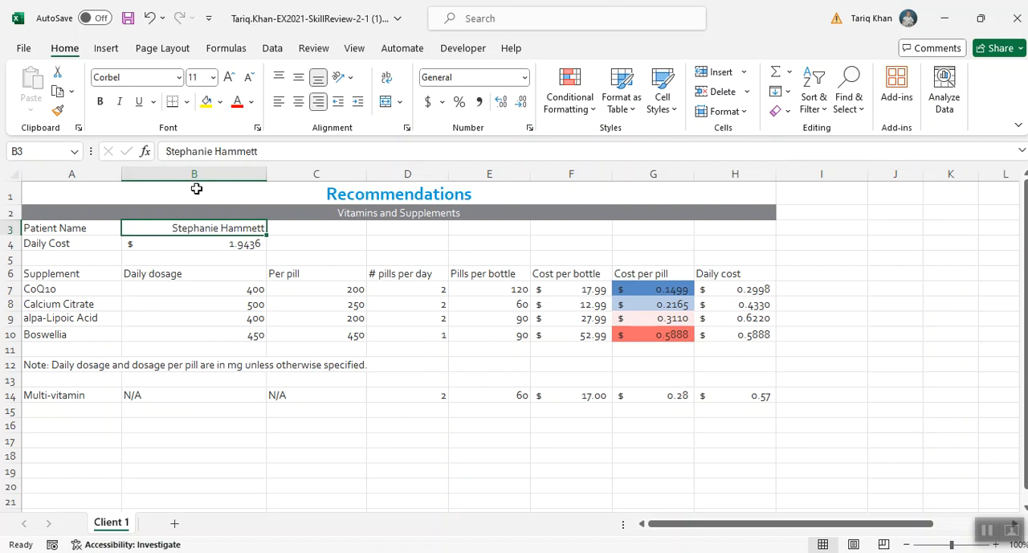
- Format the Patient Name and Daily Cost labels in A3:A4 as bold with the Turquoise, Text 2 font color
{"action": "left_click_drag", "start_coordinate": [62, 229], "coordinate": [117, 242]}
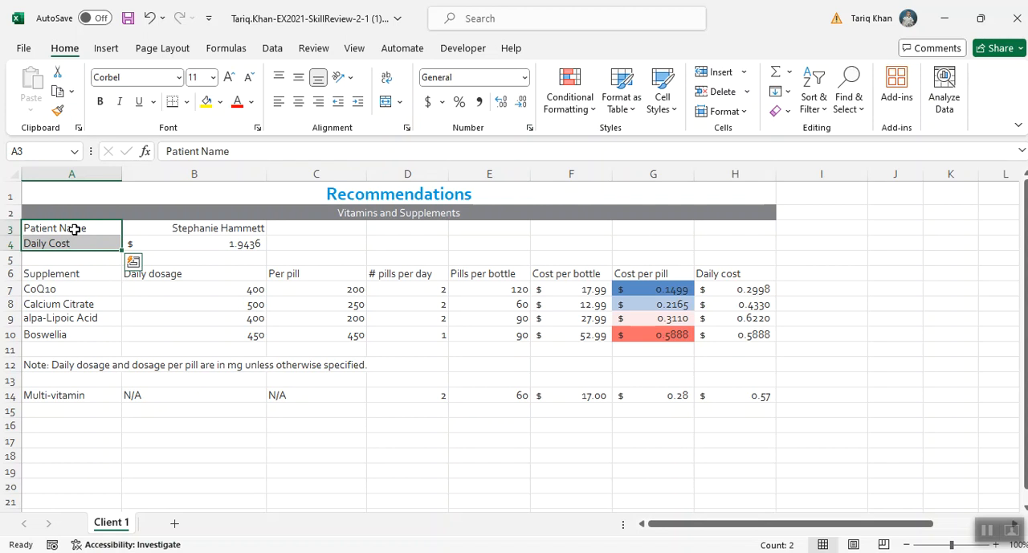
{"action": "left_click_drag", "start_coordinate": [74, 230], "coordinate": [72, 244]}
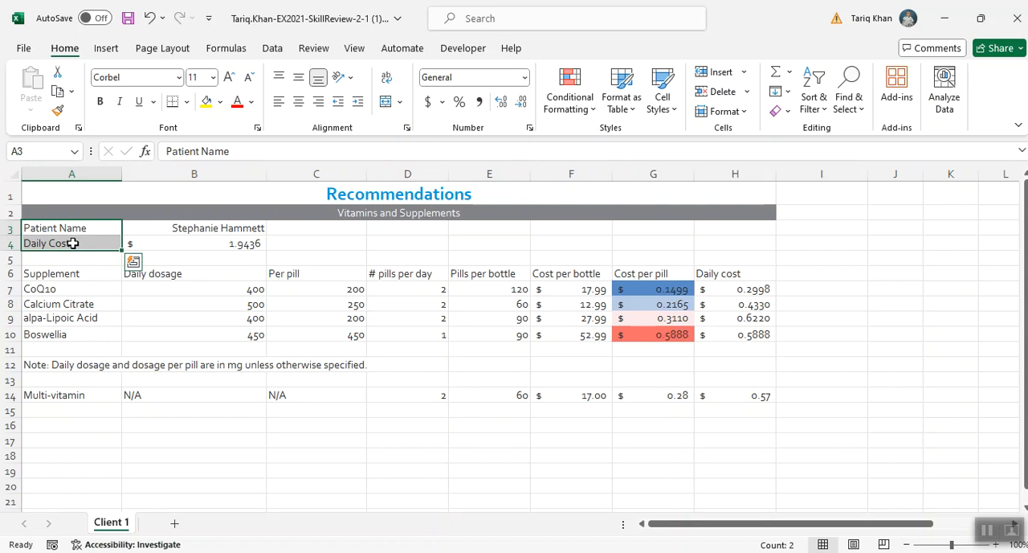
{"action": "left_click", "coordinate": [101, 102]}
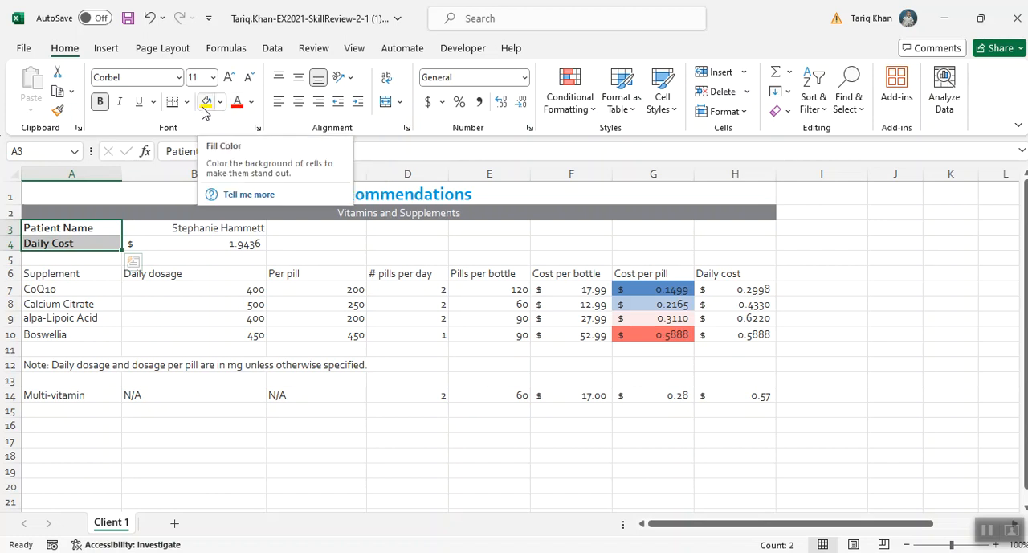
{"action": "left_click", "coordinate": [252, 109]}
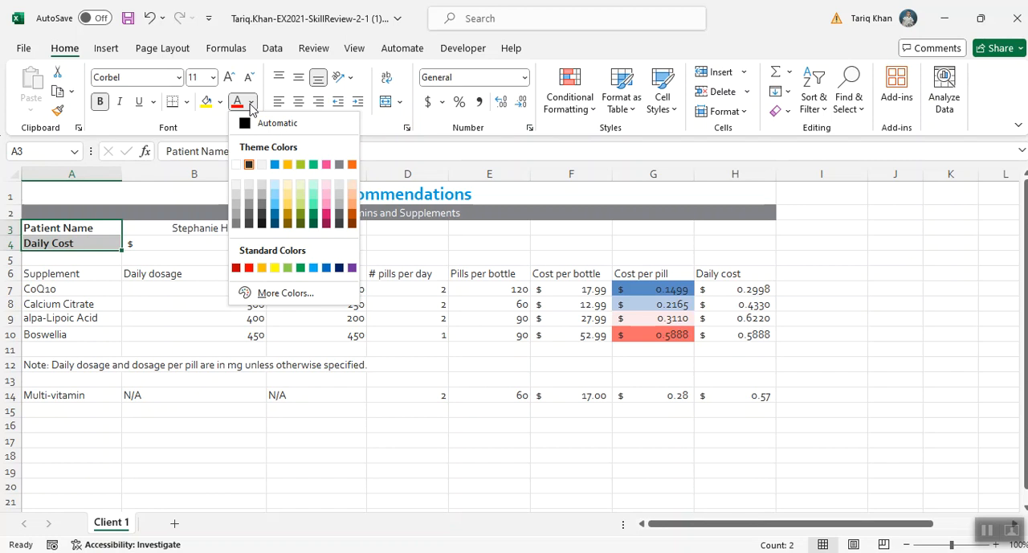
{"action": "left_click", "coordinate": [275, 165]}
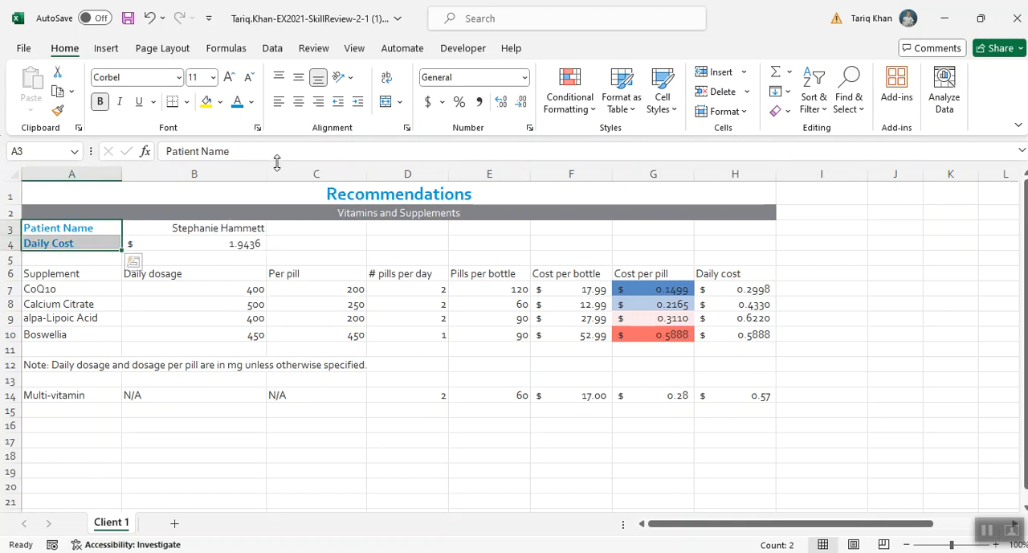
- Check the SIMnet instructions in the browser, and use Format Painter in Excel to copy the formatting of A3 to header row A6:H6
{"action": "key", "text": "alt+Tab"}
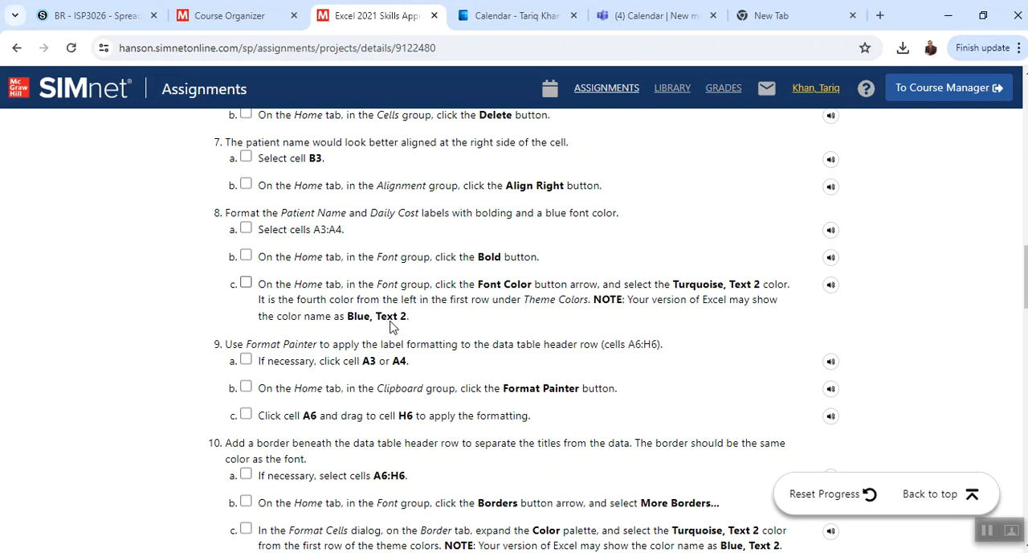
{"action": "key", "text": "alt+Tab"}
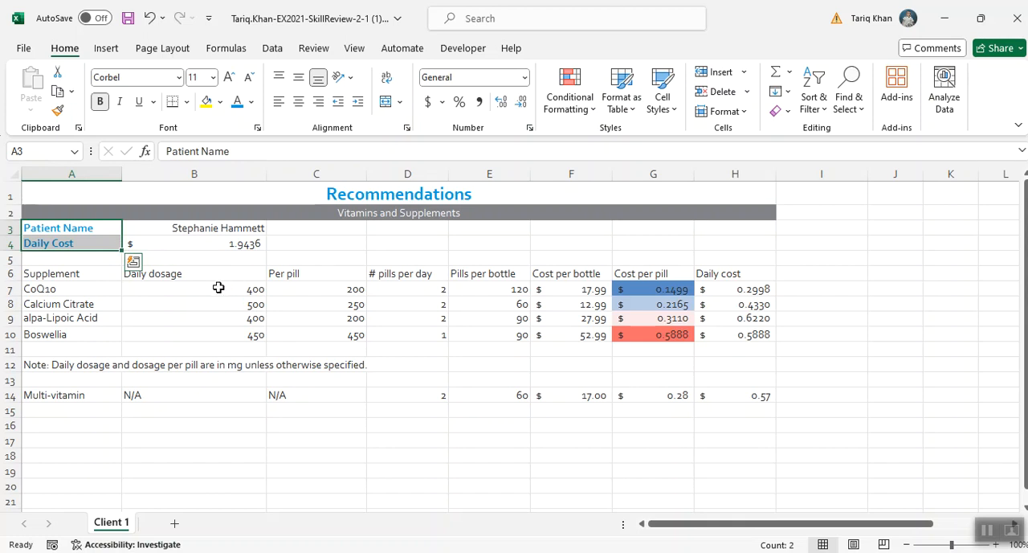
{"action": "scroll", "coordinate": [219, 287], "scroll_direction": "down", "scroll_amount": 1}
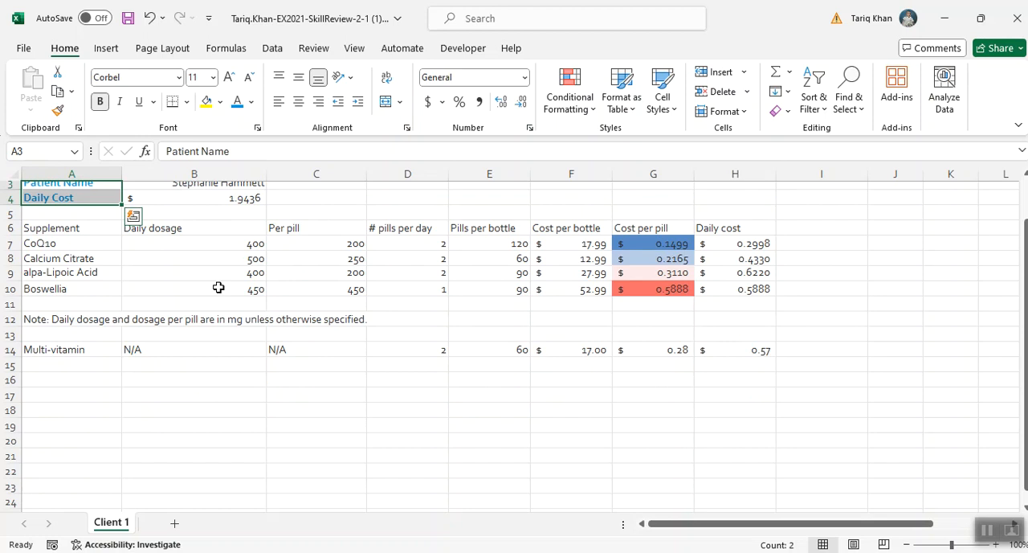
{"action": "scroll", "coordinate": [121, 273], "scroll_direction": "up", "scroll_amount": 1}
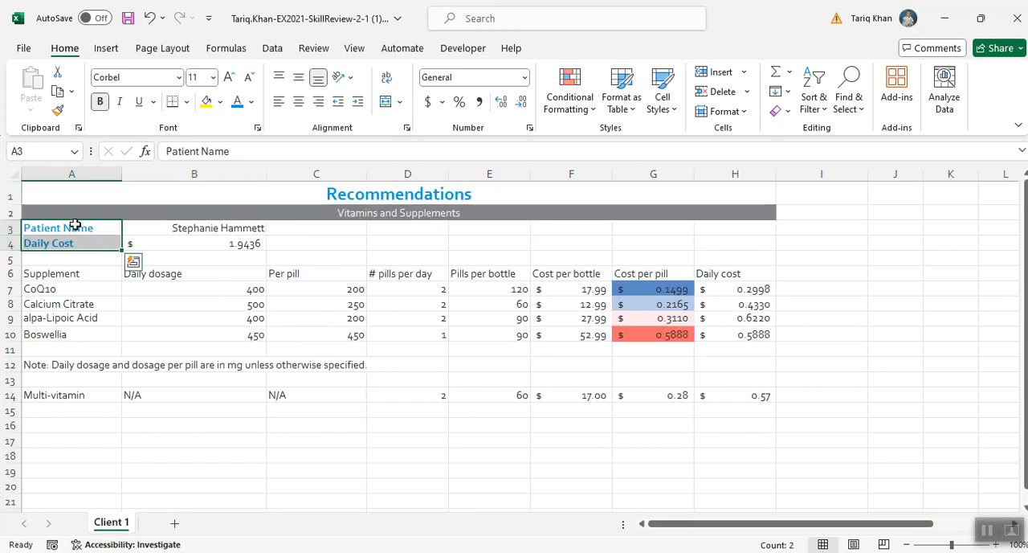
{"action": "left_click", "coordinate": [75, 223]}
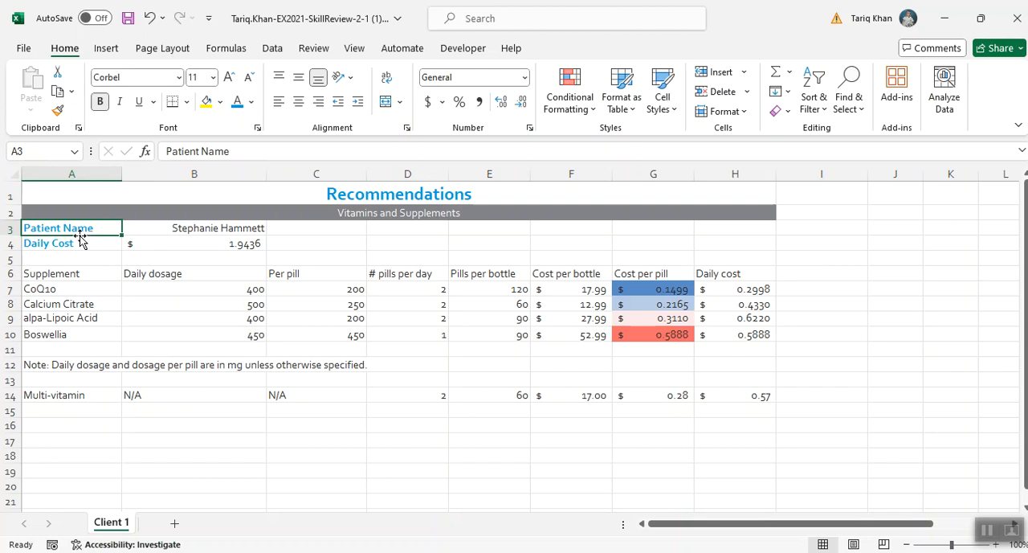
{"action": "left_click", "coordinate": [988, 530]}
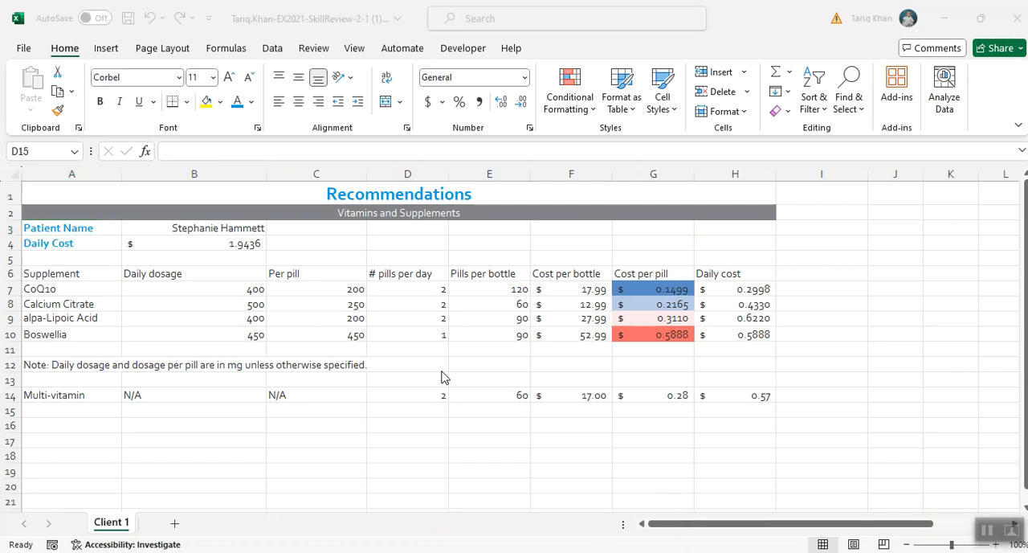
{"action": "left_click", "coordinate": [62, 228]}
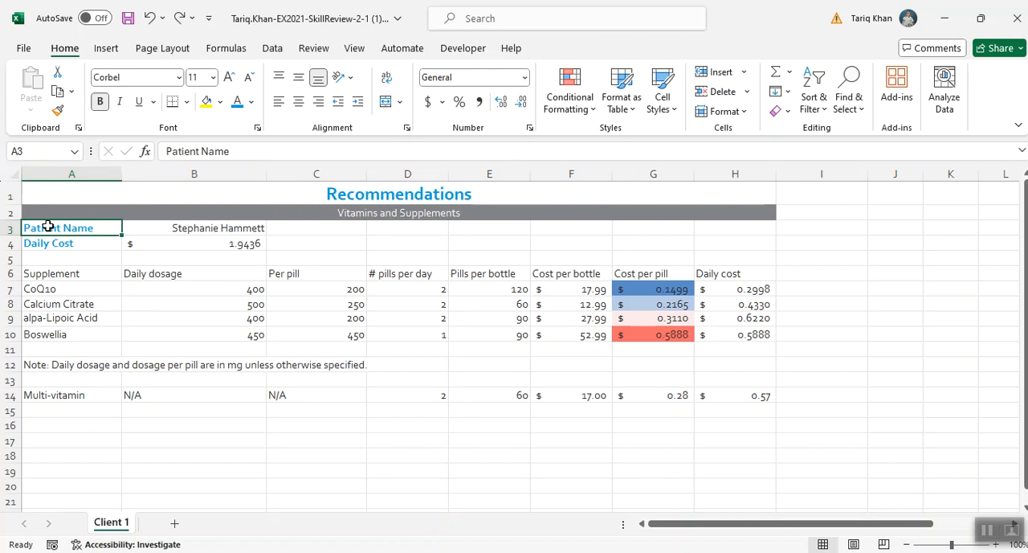
{"action": "left_click", "coordinate": [59, 115]}
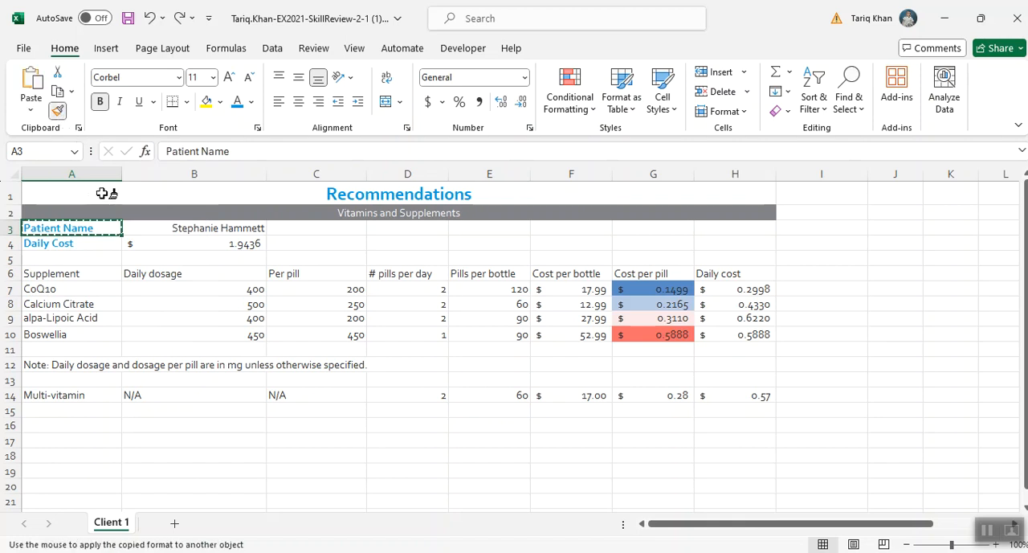
{"action": "left_click", "coordinate": [69, 271]}
{"action": "left_click_drag", "start_coordinate": [69, 272], "coordinate": [731, 276]}
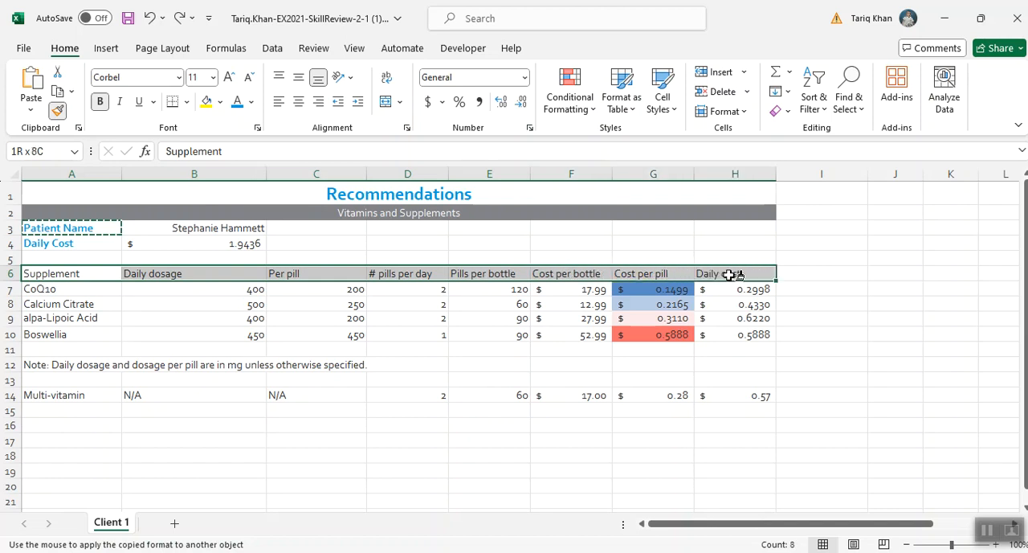
{"action": "left_click_drag", "start_coordinate": [731, 275], "coordinate": [731, 275]}
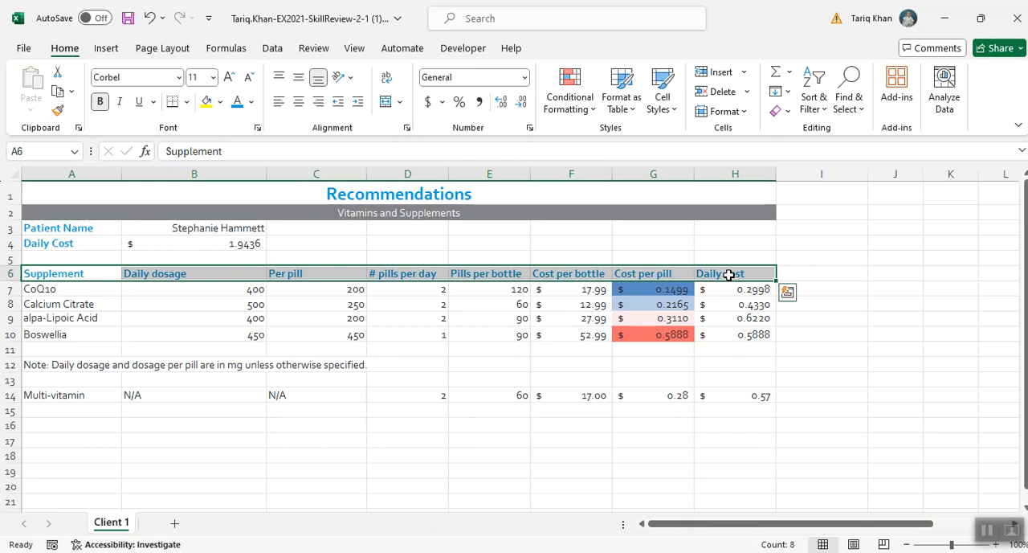
{"action": "left_click", "coordinate": [856, 277]}
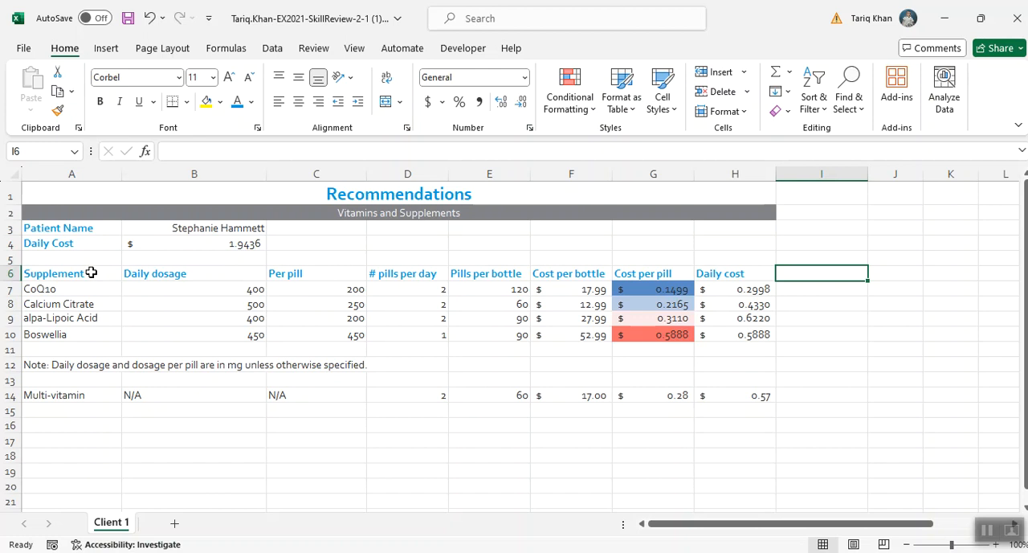
- Open the detailed border settings for header cells A6:H6 and set the border line color to Turquoise, Text 2
{"action": "left_click_drag", "start_coordinate": [77, 273], "coordinate": [745, 268]}
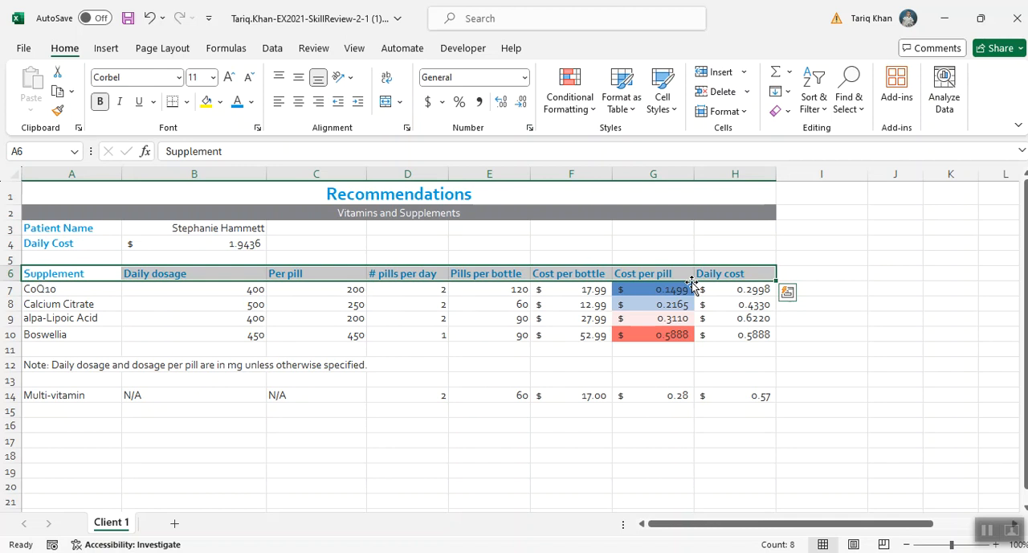
{"action": "left_click", "coordinate": [186, 103]}
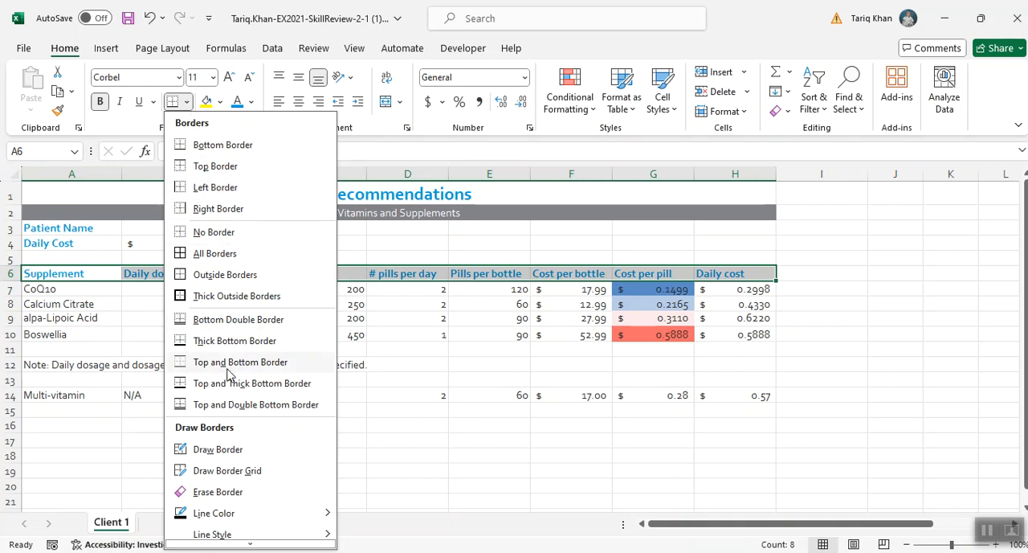
{"action": "mouse_move", "coordinate": [238, 548]}
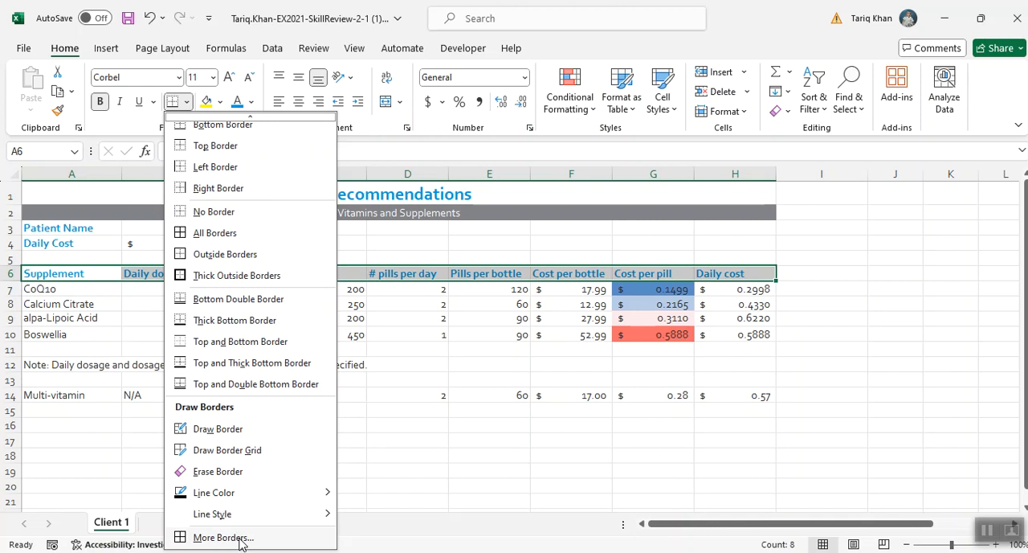
{"action": "left_click", "coordinate": [240, 539]}
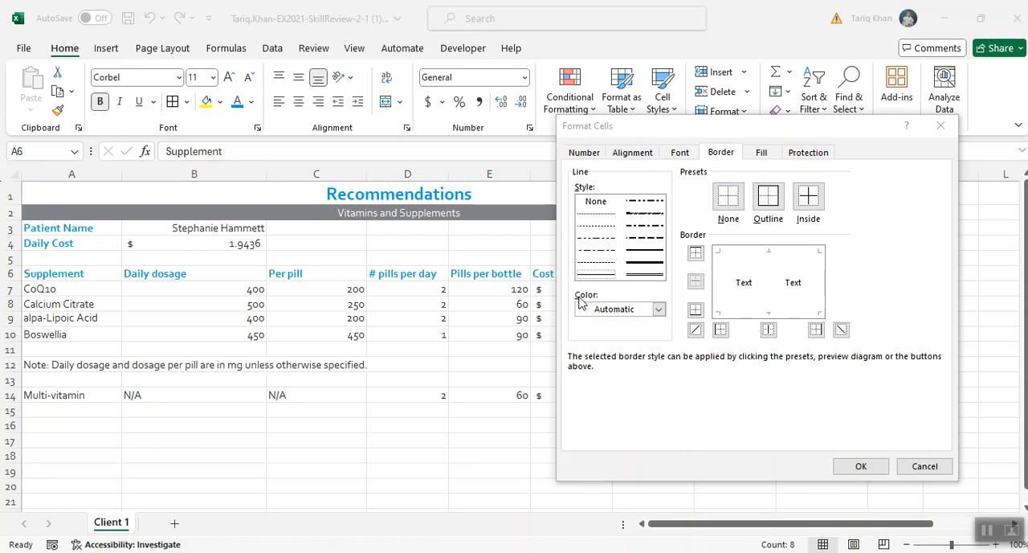
{"action": "left_click", "coordinate": [658, 309]}
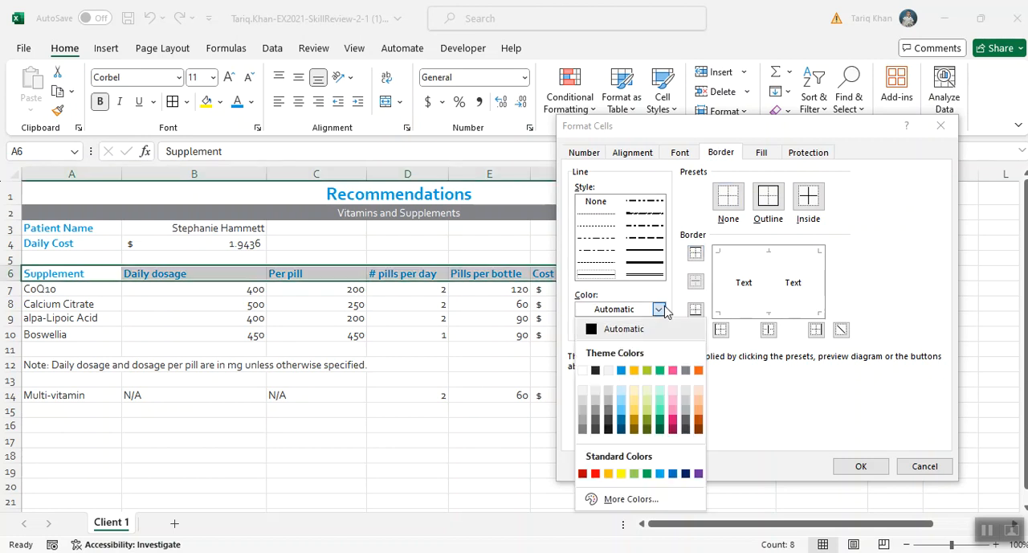
{"action": "left_click", "coordinate": [623, 369]}
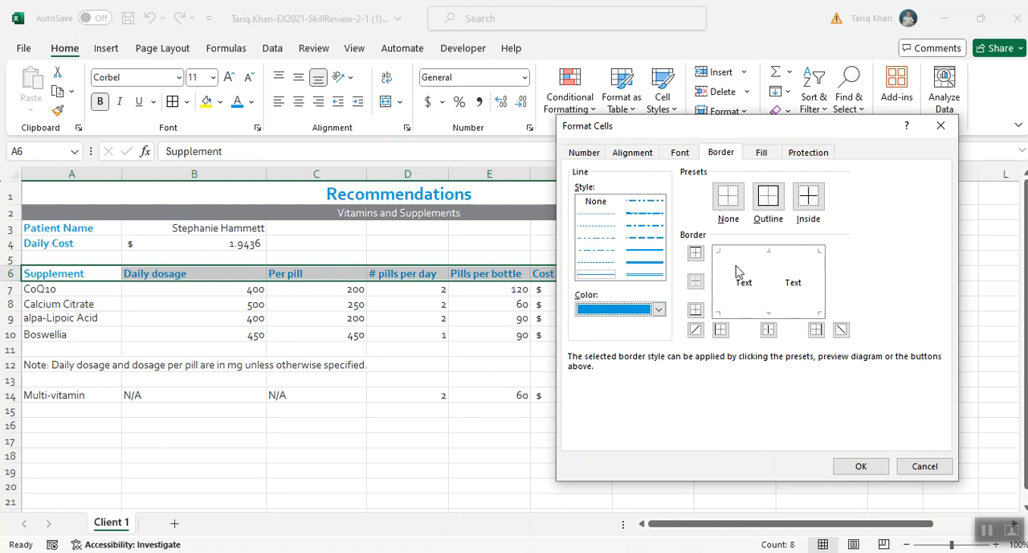
{"action": "left_click", "coordinate": [769, 200]}
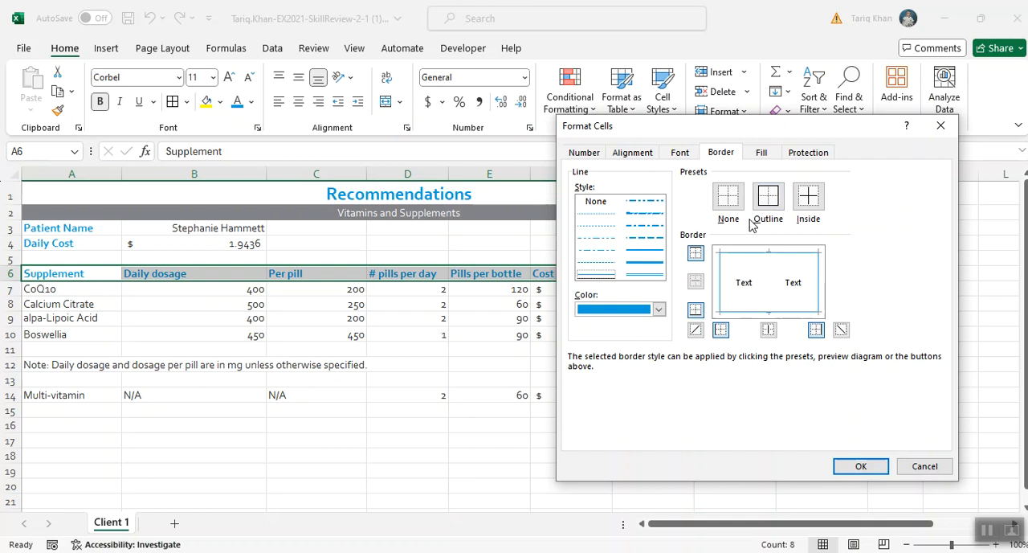
{"action": "left_click", "coordinate": [696, 310]}
{"action": "left_click", "coordinate": [695, 311]}
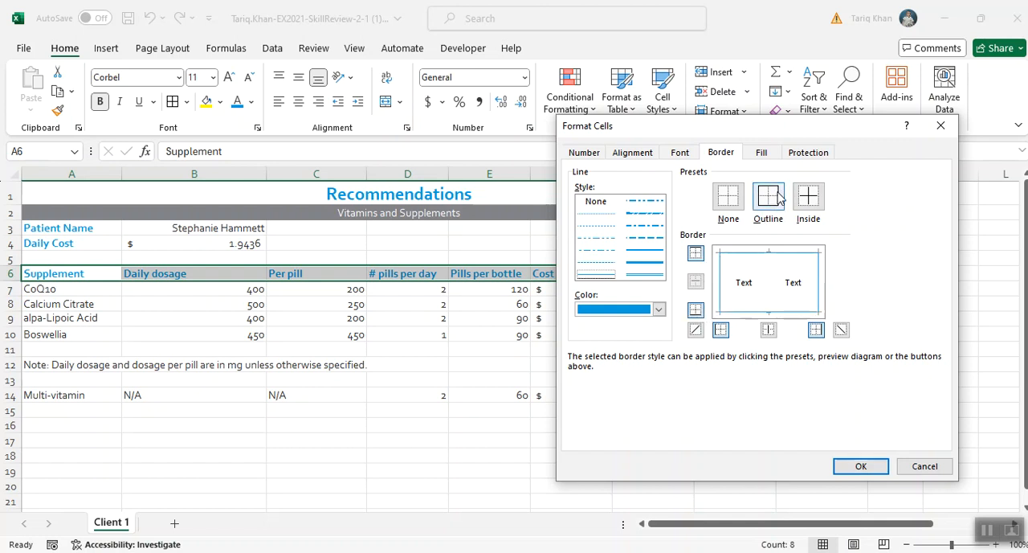
{"action": "left_click", "coordinate": [696, 310]}
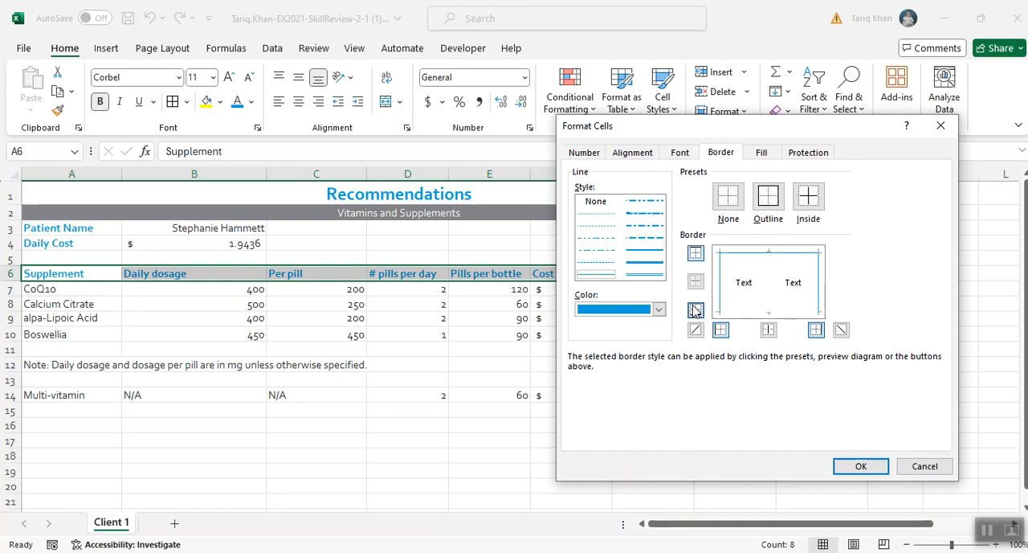
{"action": "left_click", "coordinate": [695, 310]}
{"action": "left_click", "coordinate": [727, 198]}
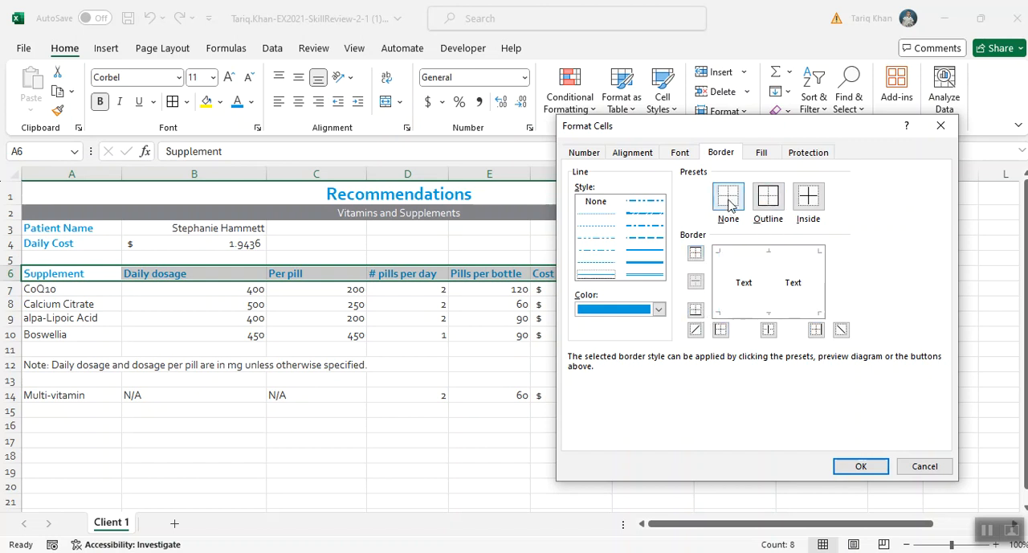
- Apply a thin bottom border in the chosen color to header cells A6:H6 and save the workbook
{"action": "left_click", "coordinate": [695, 310]}
{"action": "left_click", "coordinate": [697, 312]}
{"action": "left_click", "coordinate": [697, 312]}
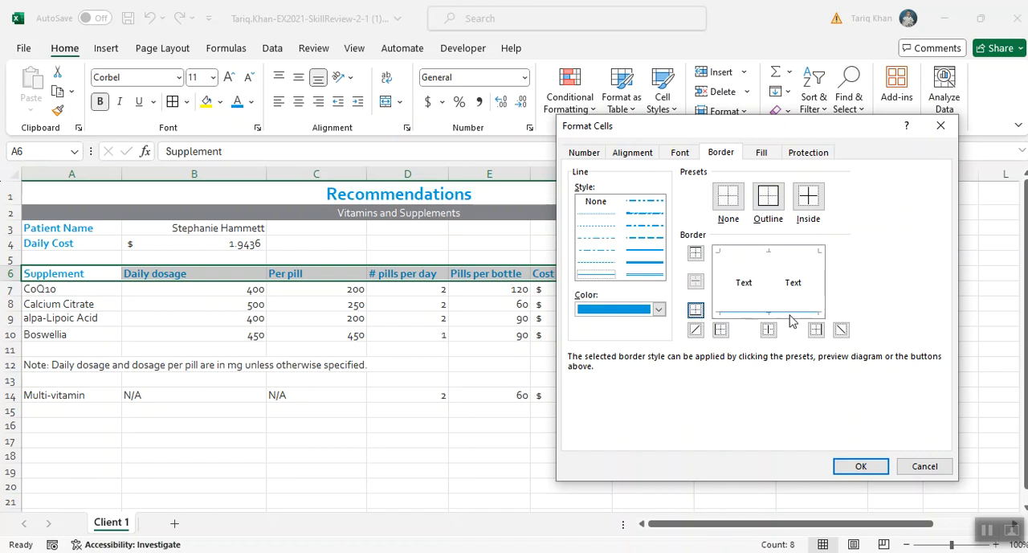
{"action": "left_click", "coordinate": [851, 467]}
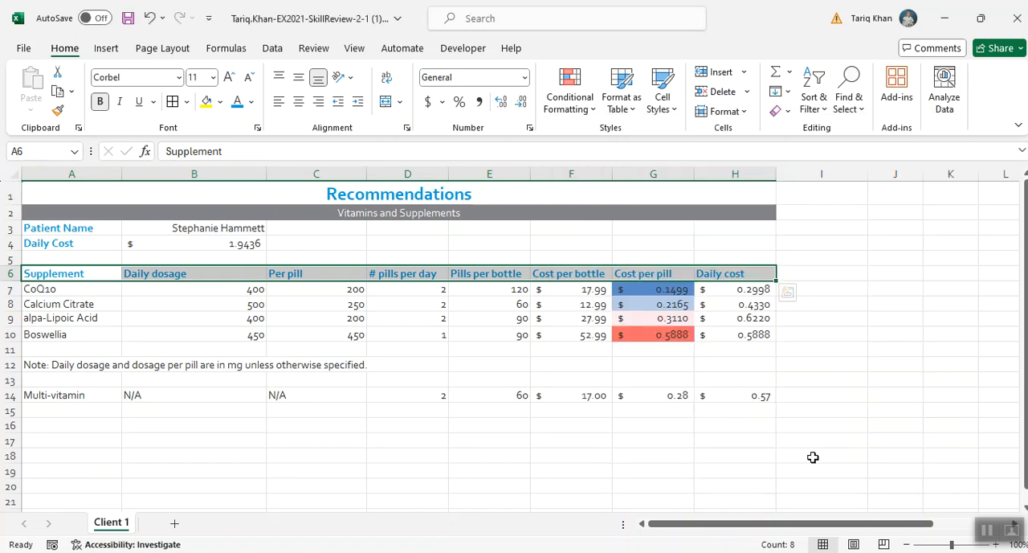
{"action": "left_click", "coordinate": [586, 454]}
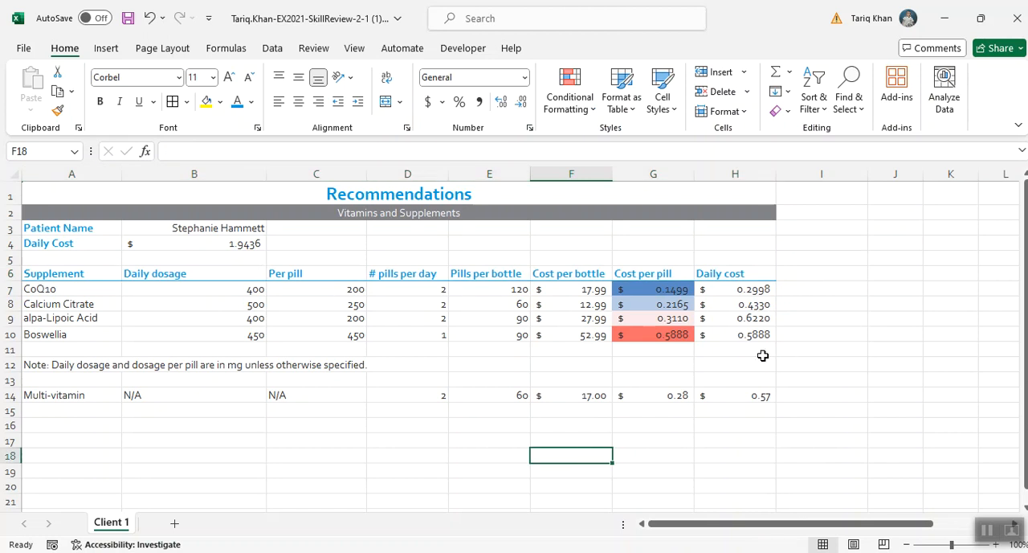
{"action": "scroll", "coordinate": [760, 356], "scroll_direction": "down", "scroll_amount": 1}
{"action": "scroll", "coordinate": [760, 356], "scroll_direction": "up", "scroll_amount": 1}
{"action": "key", "text": "ctrl+s"}
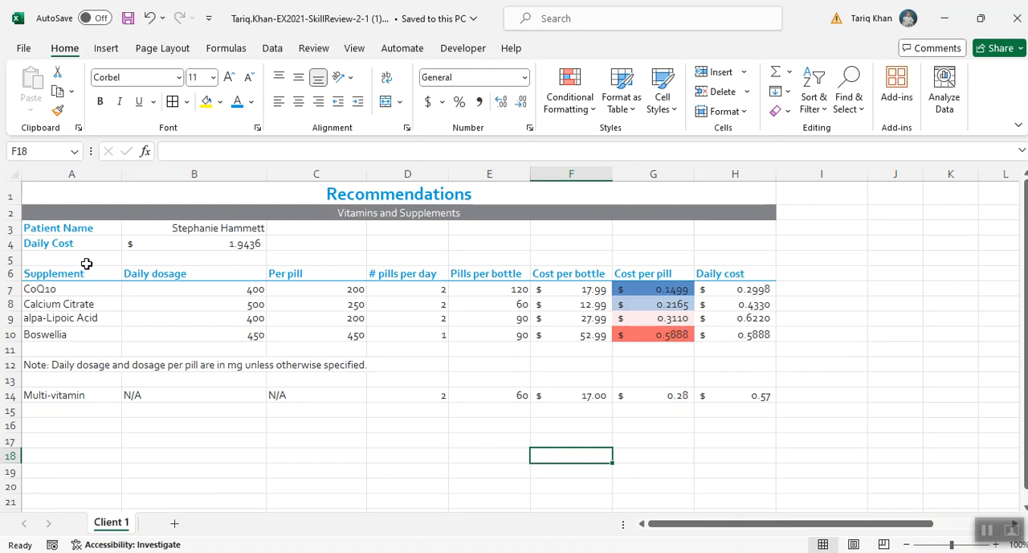
- Move the Multi-vitamin cells A14:H14 above the alpa-Lipoic Acid row by inserting the cut cells at A9, and save the workbook
{"action": "left_click_drag", "start_coordinate": [62, 398], "coordinate": [747, 395]}
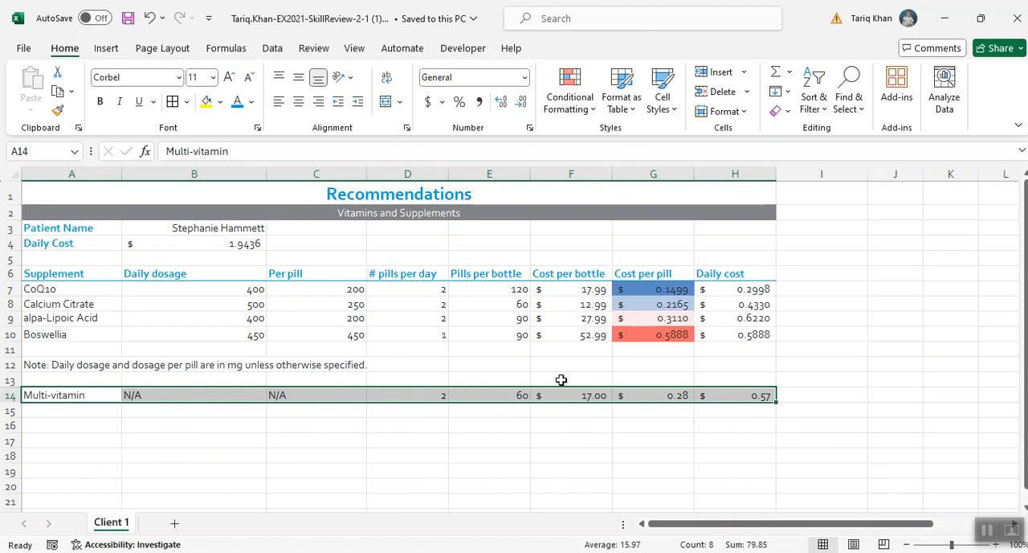
{"action": "left_click", "coordinate": [61, 76]}
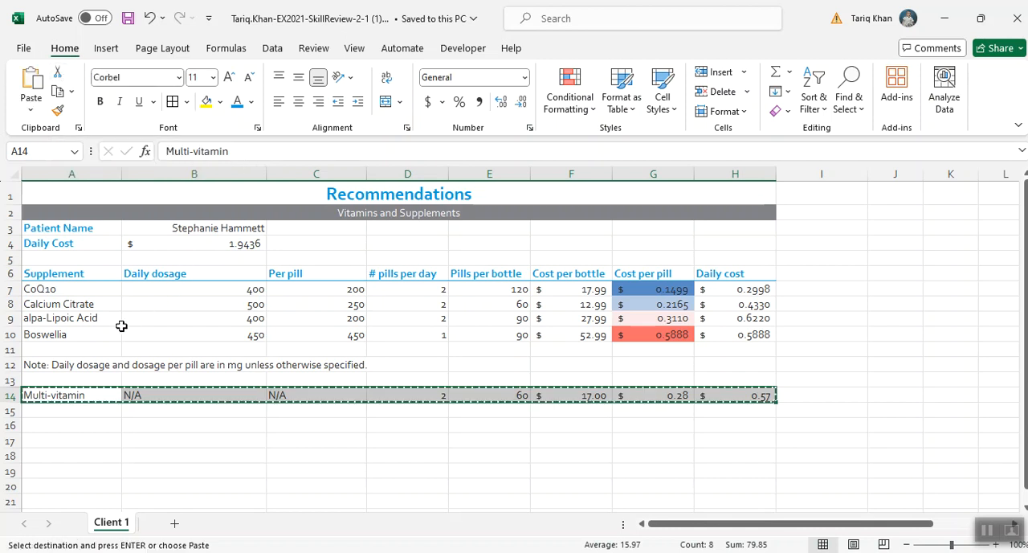
{"action": "left_click", "coordinate": [65, 316]}
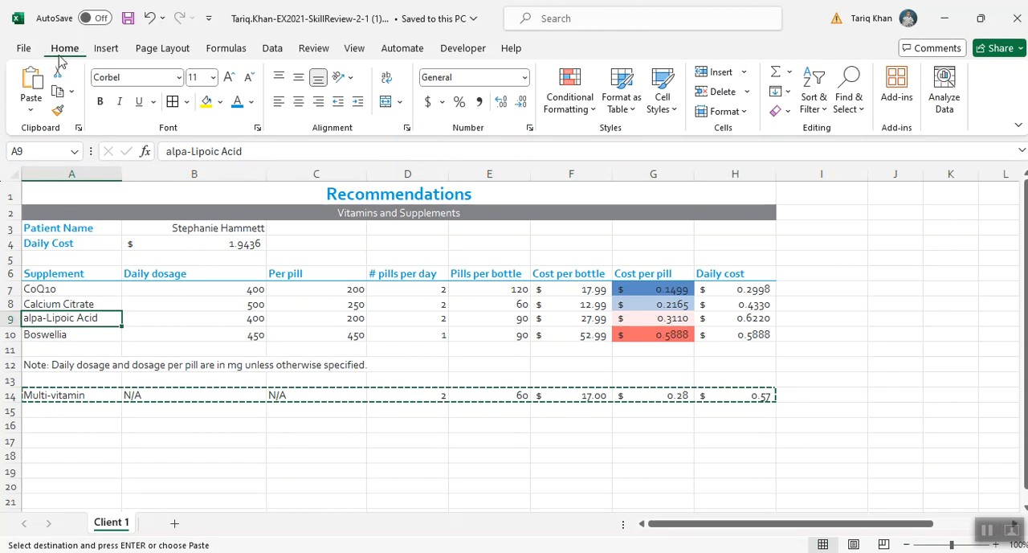
{"action": "left_click", "coordinate": [723, 76]}
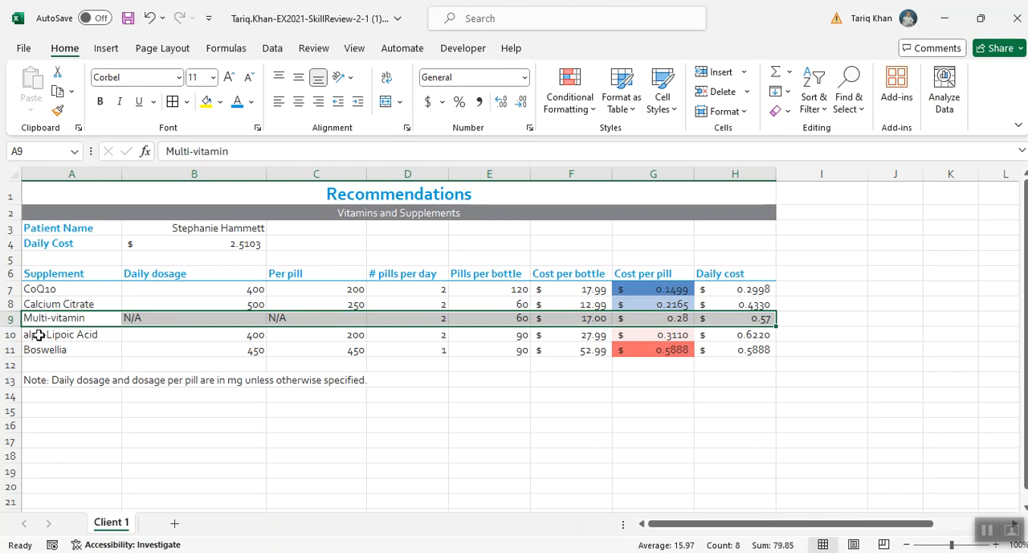
{"action": "left_click", "coordinate": [320, 438]}
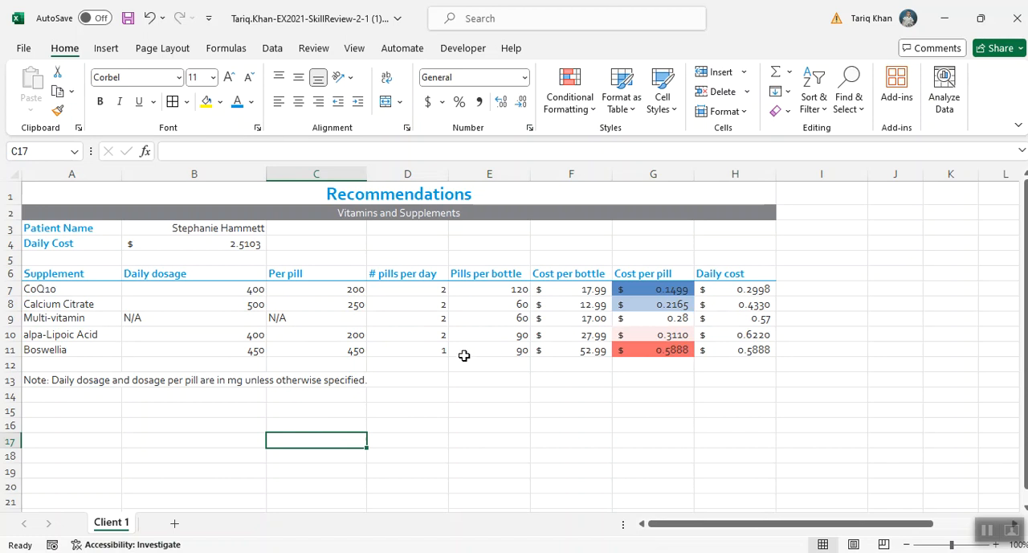
{"action": "key", "text": "ctrl+s"}
- Apply the Note cell style to the dosage note in A13 and wrap its text within the cell
{"action": "scroll", "coordinate": [464, 355], "scroll_direction": "down", "scroll_amount": 1}
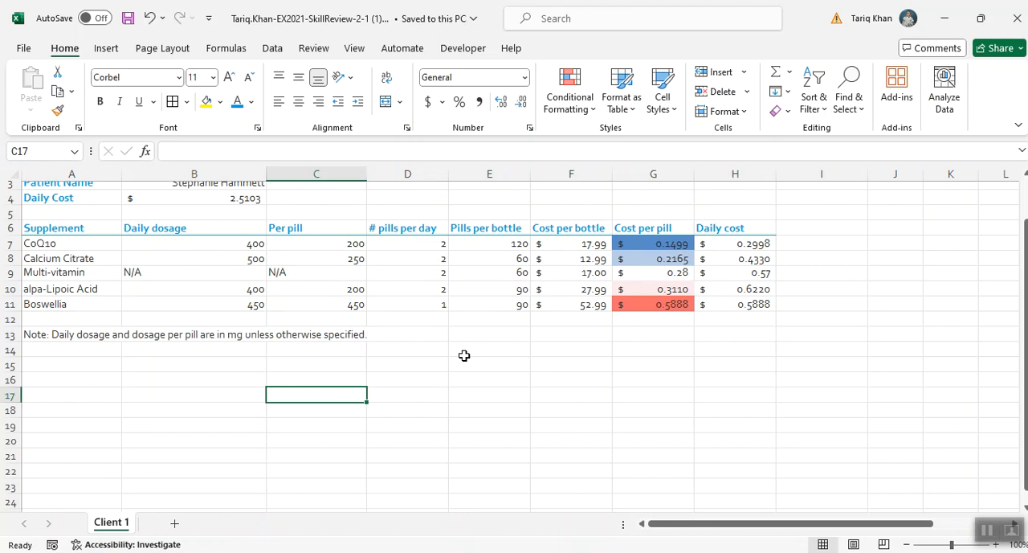
{"action": "left_click", "coordinate": [68, 333]}
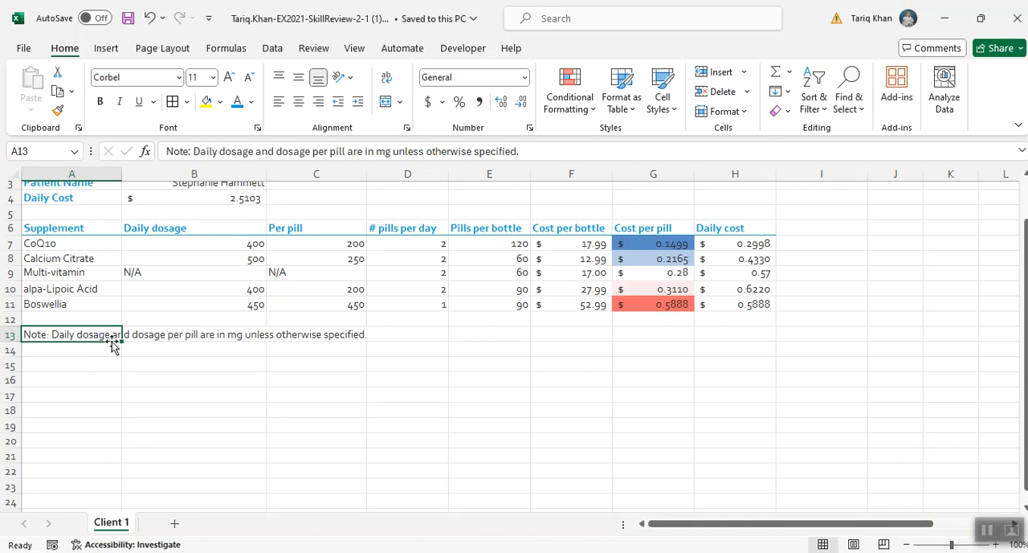
{"action": "left_click", "coordinate": [663, 105]}
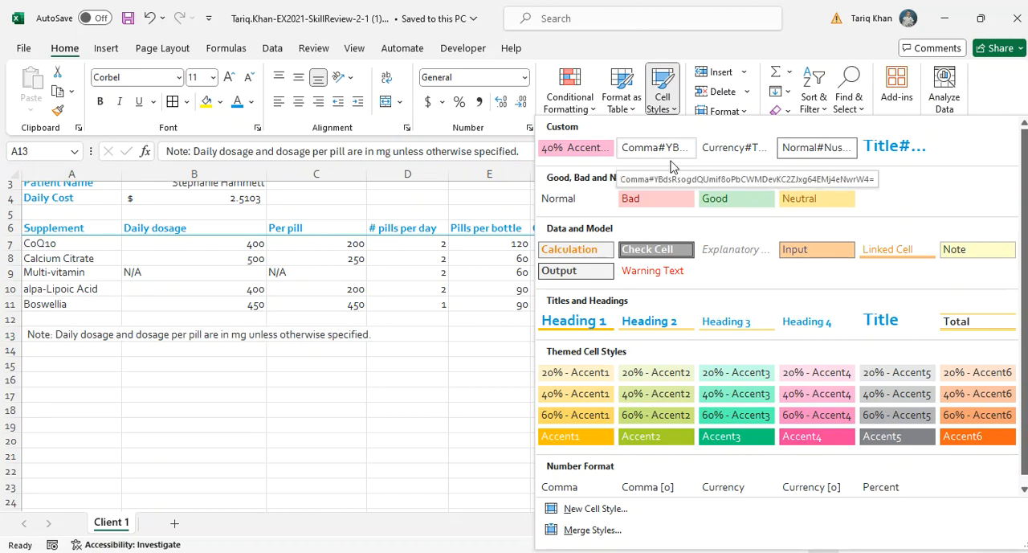
{"action": "left_click", "coordinate": [952, 250]}
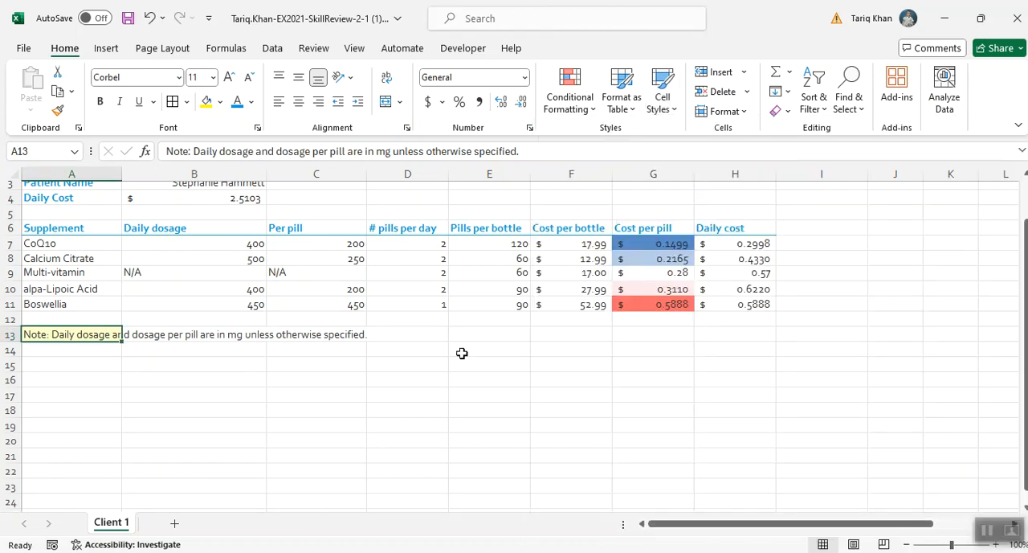
{"action": "left_click", "coordinate": [265, 395]}
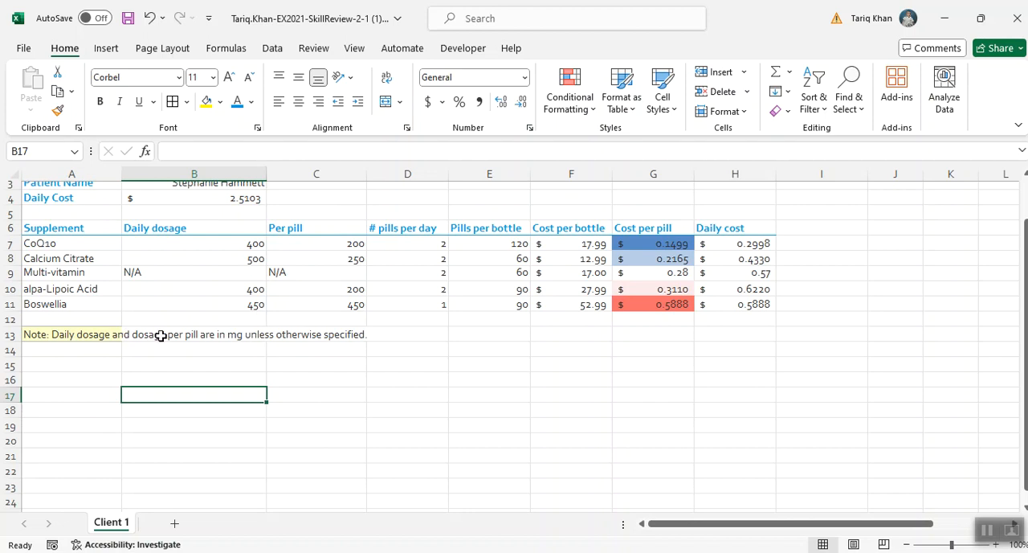
{"action": "left_click", "coordinate": [77, 336]}
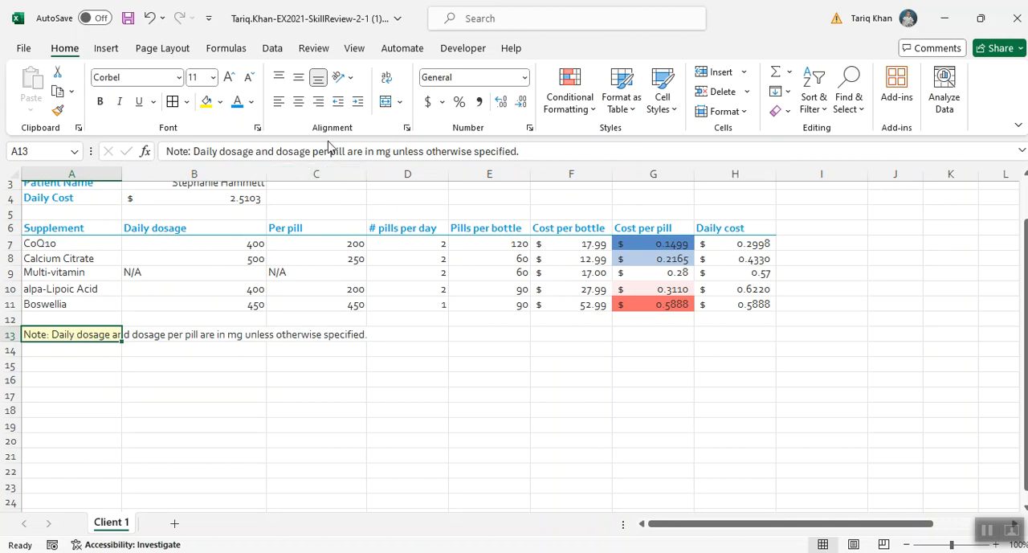
{"action": "left_click", "coordinate": [388, 80]}
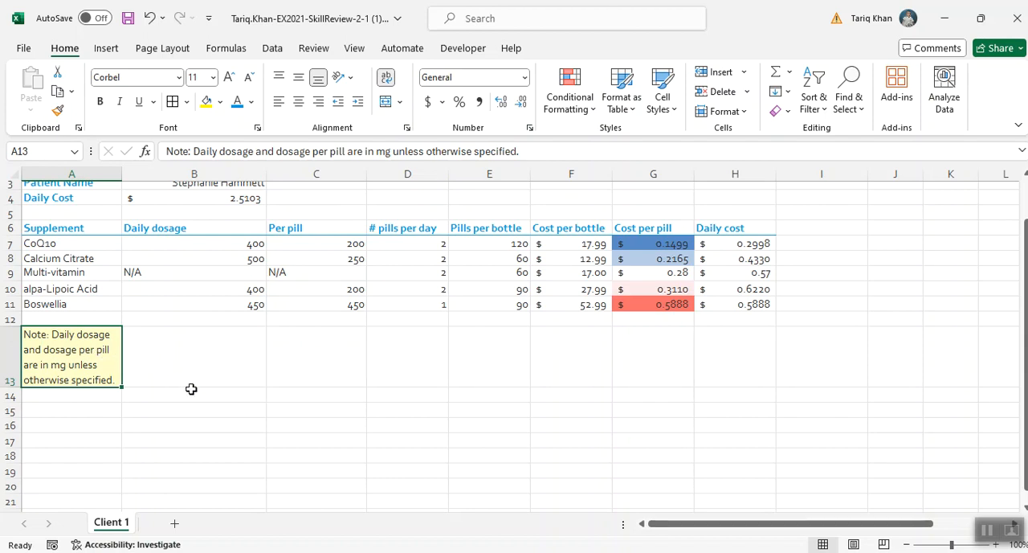
- Add Quick Analysis data bars to the Daily cost values in H7:H11 and save the workbook
{"action": "scroll", "coordinate": [191, 389], "scroll_direction": "down", "scroll_amount": 1}
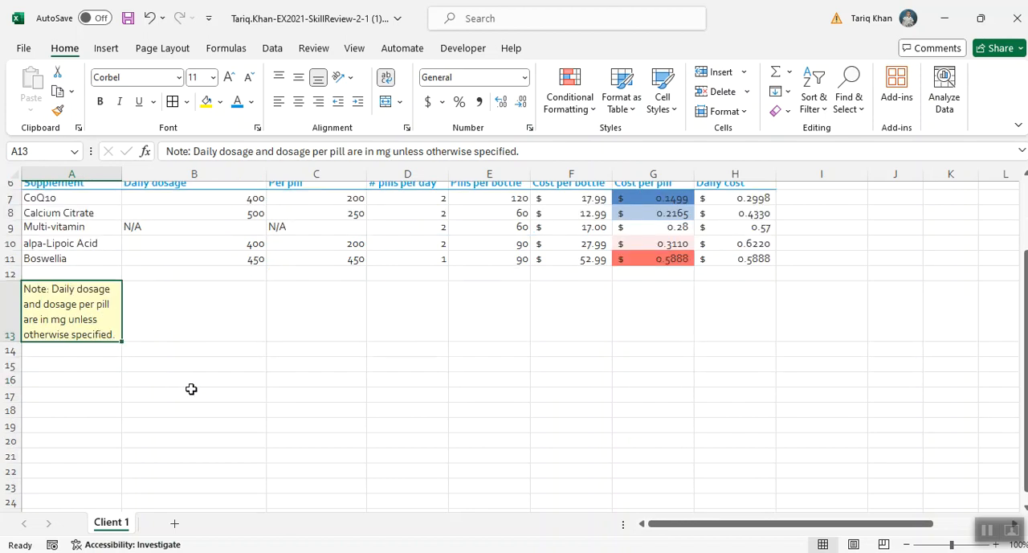
{"action": "scroll", "coordinate": [191, 389], "scroll_direction": "up", "scroll_amount": 2}
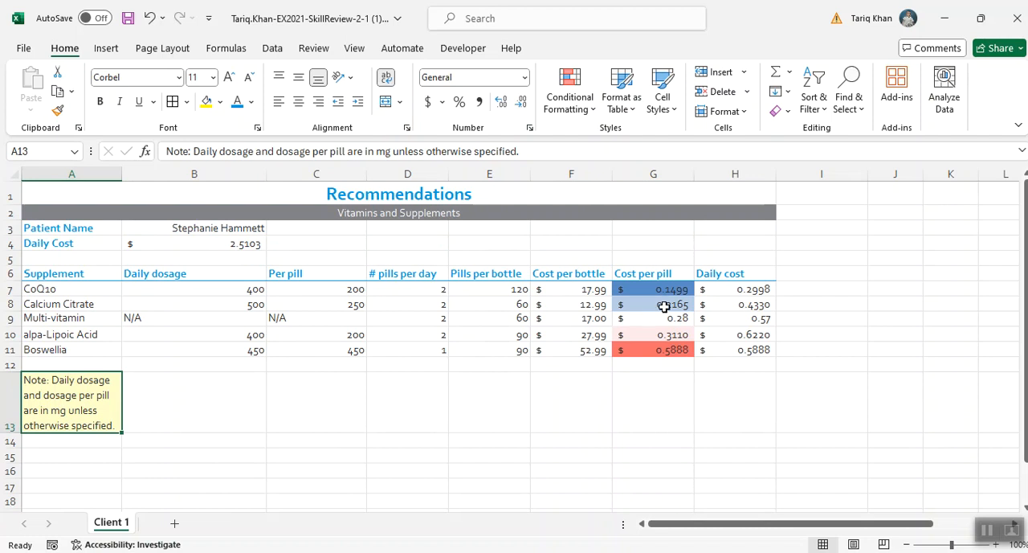
{"action": "left_click_drag", "start_coordinate": [732, 285], "coordinate": [737, 348]}
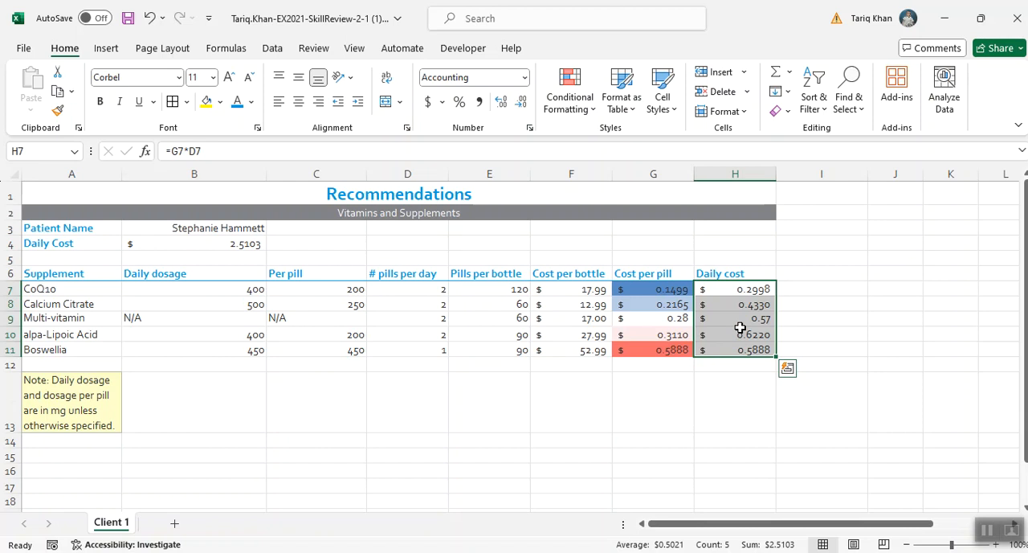
{"action": "left_click", "coordinate": [788, 371]}
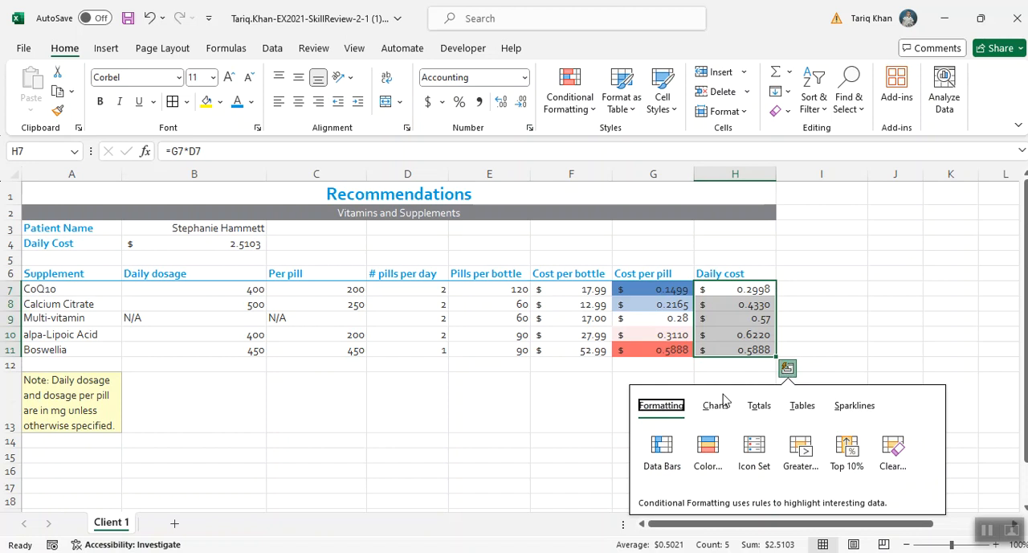
{"action": "left_click", "coordinate": [663, 447]}
{"action": "left_click", "coordinate": [664, 443]}
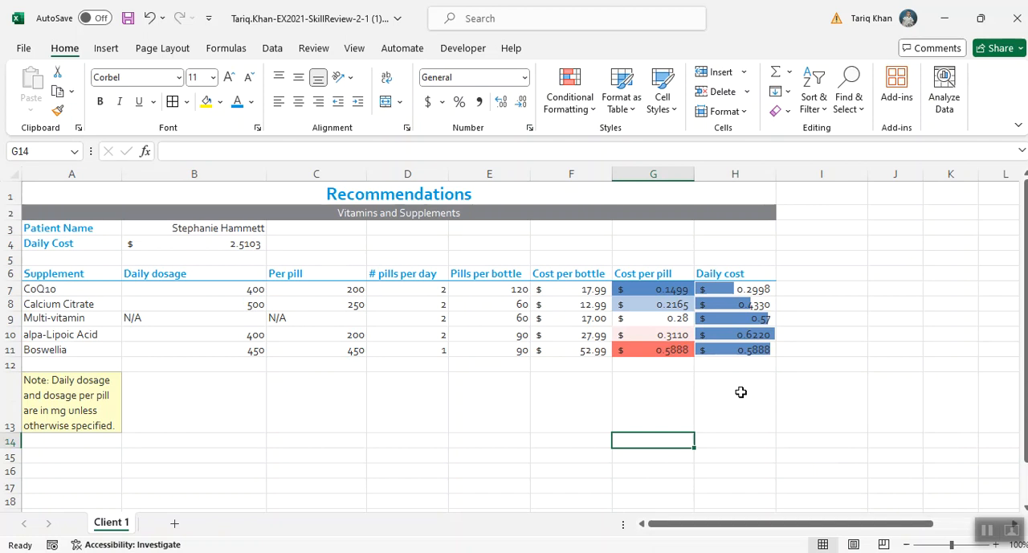
{"action": "key", "text": "ctrl+s"}
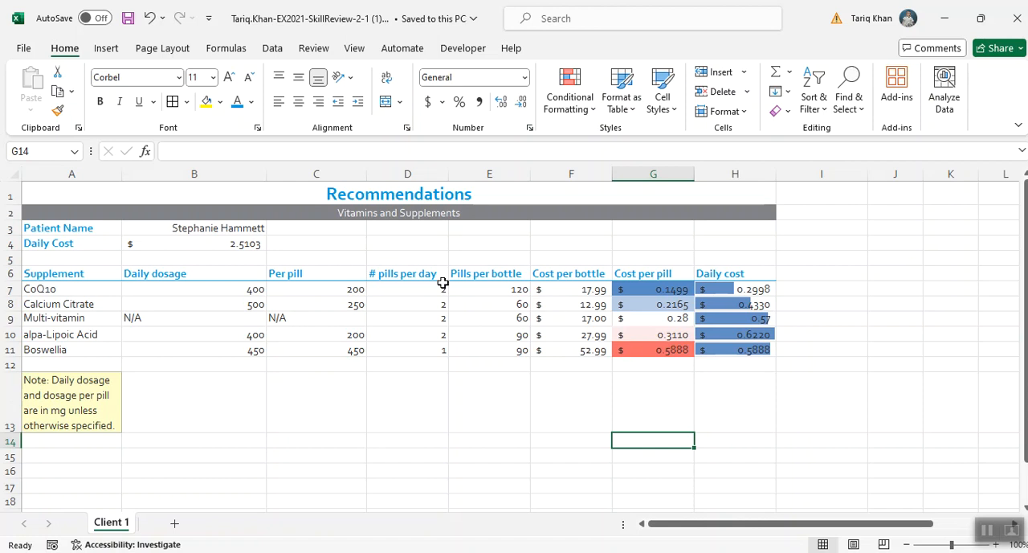
- Highlight Cost per bottle values in F7:F11 greater than 20 using Yellow Fill with Dark Yellow Text
{"action": "left_click", "coordinate": [568, 288]}
{"action": "left_click_drag", "start_coordinate": [567, 288], "coordinate": [573, 352]}
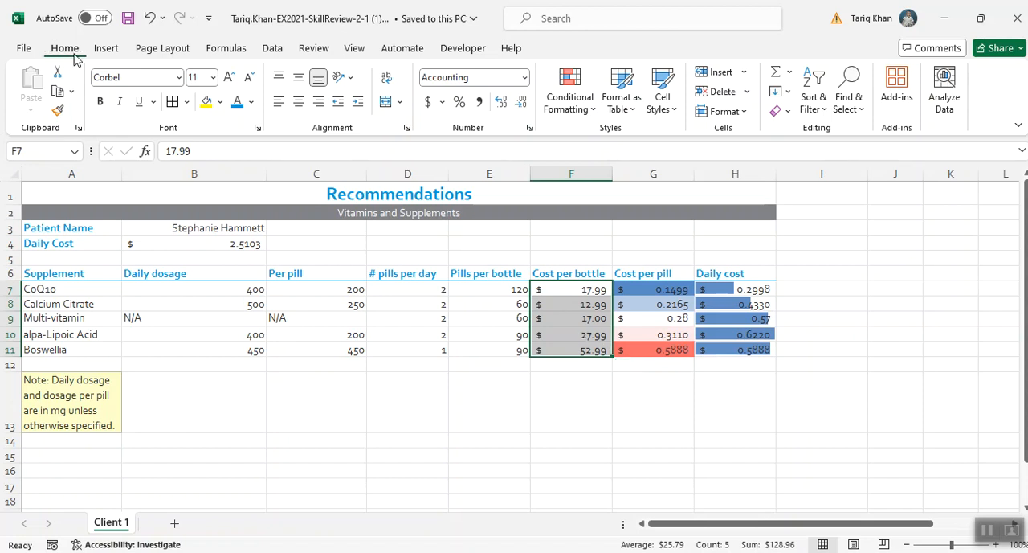
{"action": "left_click", "coordinate": [587, 111]}
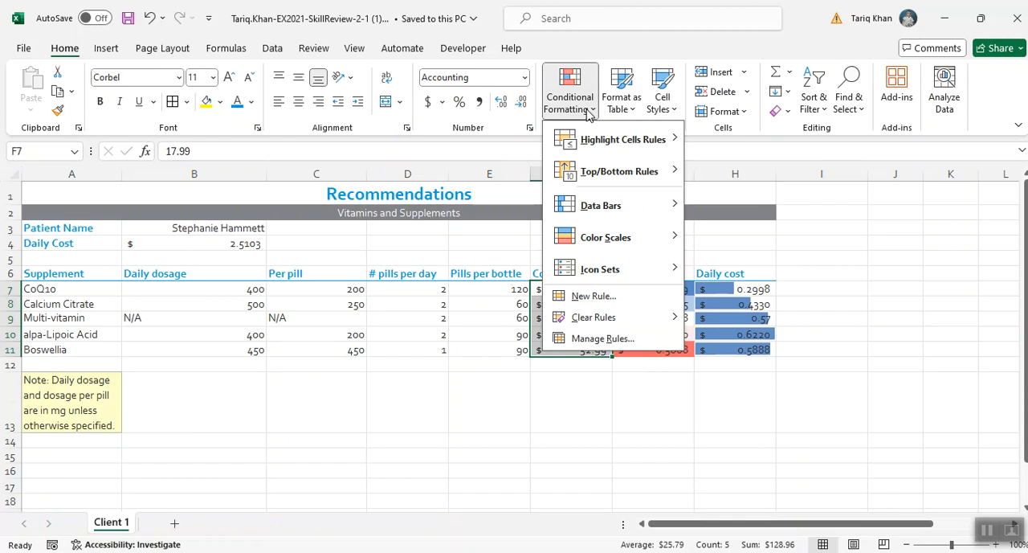
{"action": "mouse_move", "coordinate": [586, 133]}
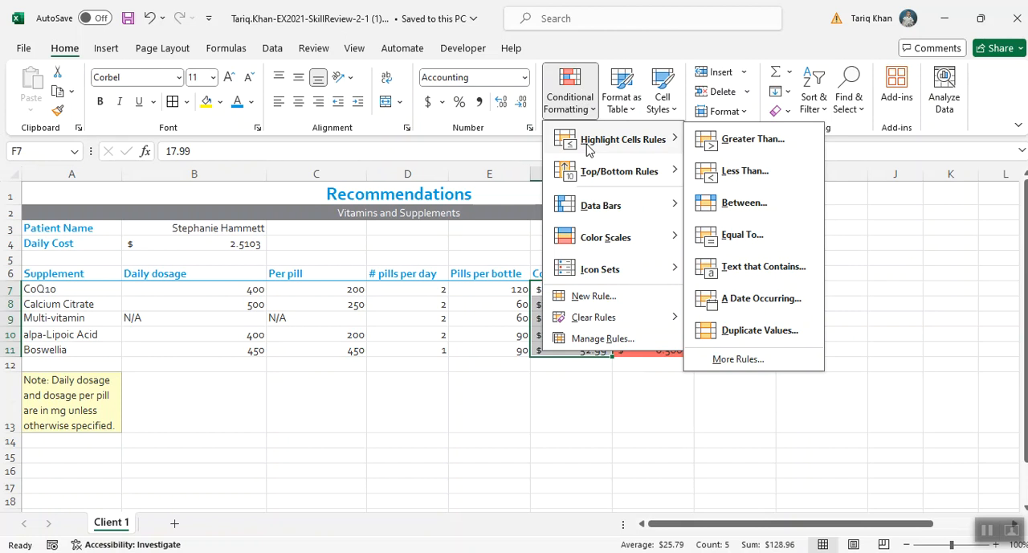
{"action": "left_click", "coordinate": [737, 144]}
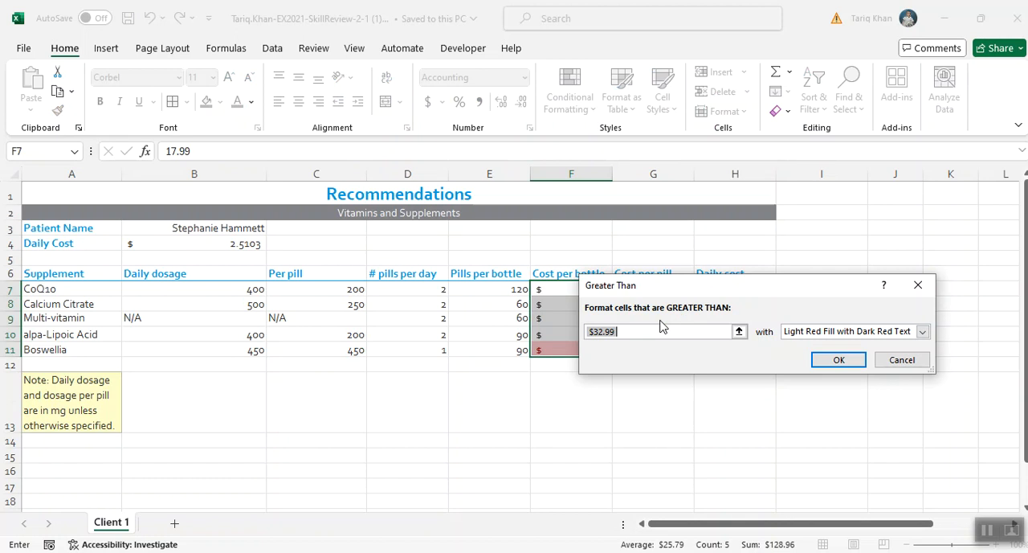
{"action": "type", "text": "20"}
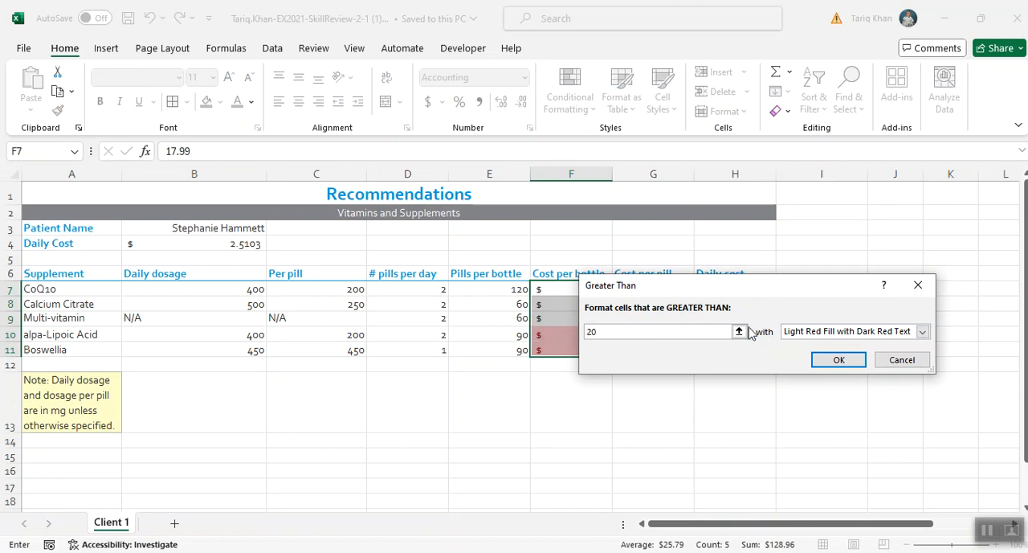
{"action": "left_click_drag", "start_coordinate": [769, 289], "coordinate": [648, 387]}
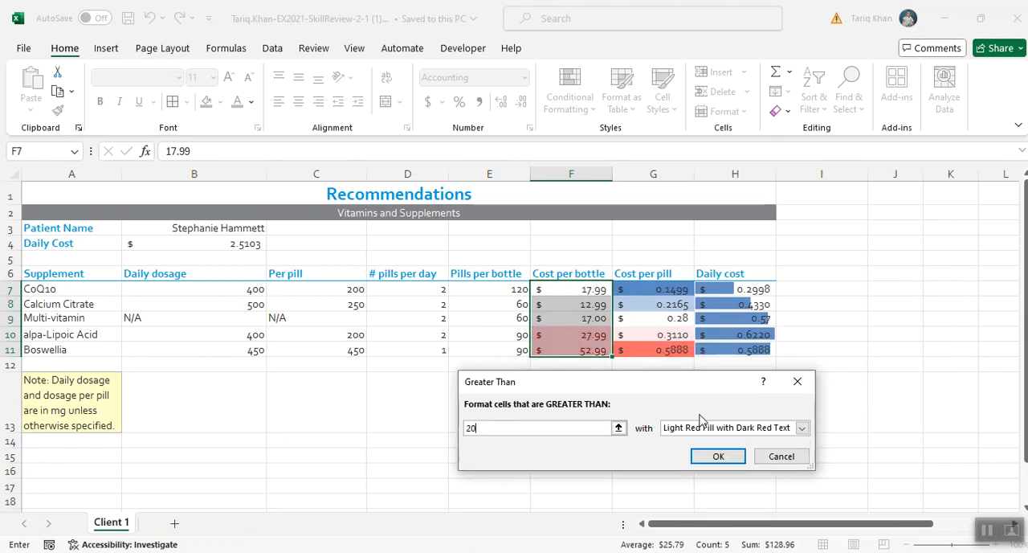
{"action": "left_click", "coordinate": [801, 428]}
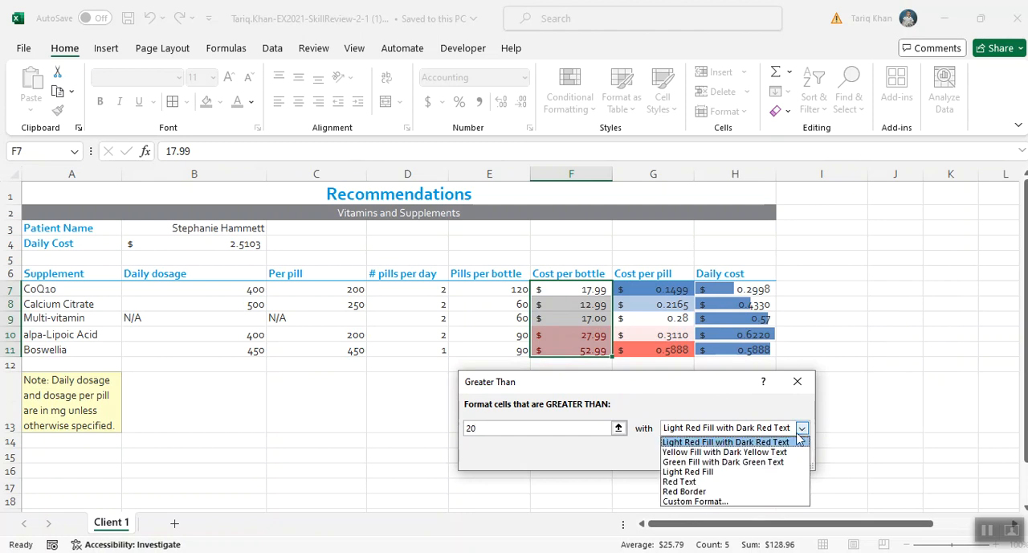
{"action": "left_click", "coordinate": [734, 452]}
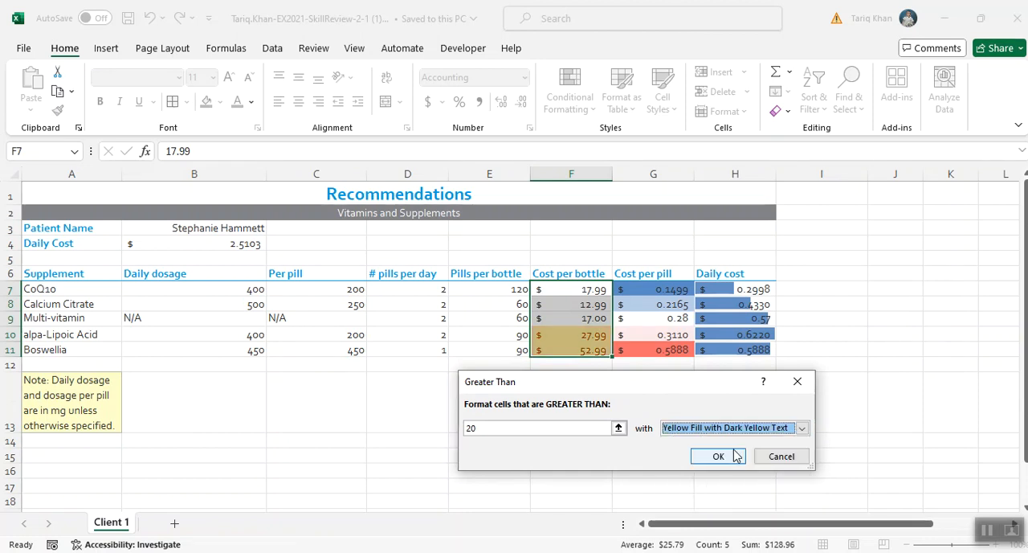
{"action": "left_click", "coordinate": [728, 456]}
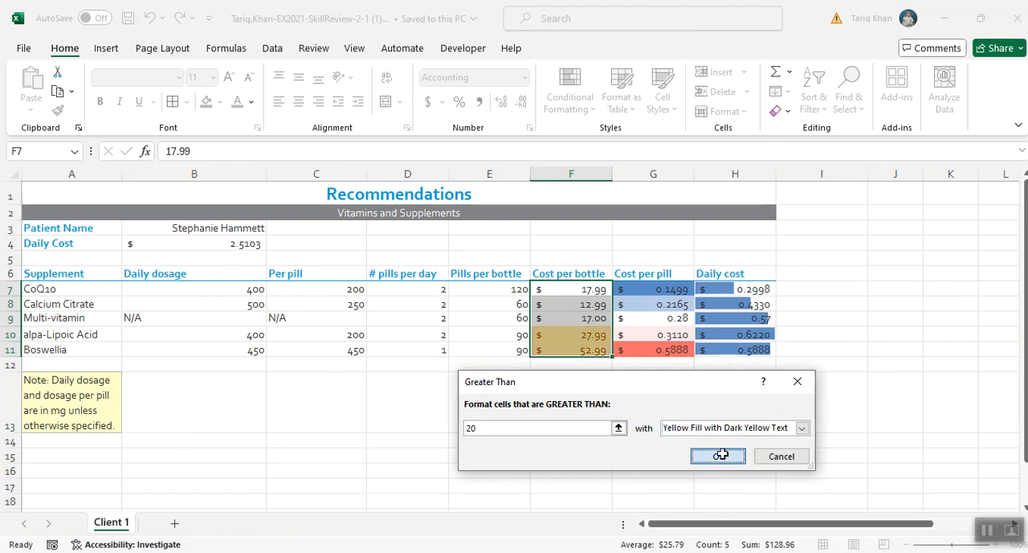
{"action": "left_click", "coordinate": [600, 438]}
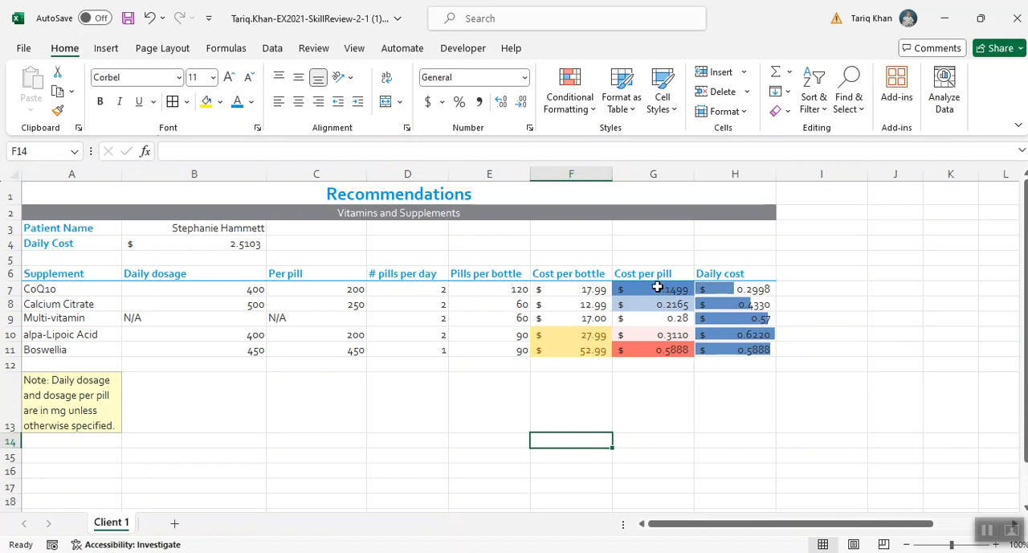
- Clear the conditional formatting rules from the Cost per pill cells G7:G11
{"action": "left_click_drag", "start_coordinate": [657, 287], "coordinate": [659, 347]}
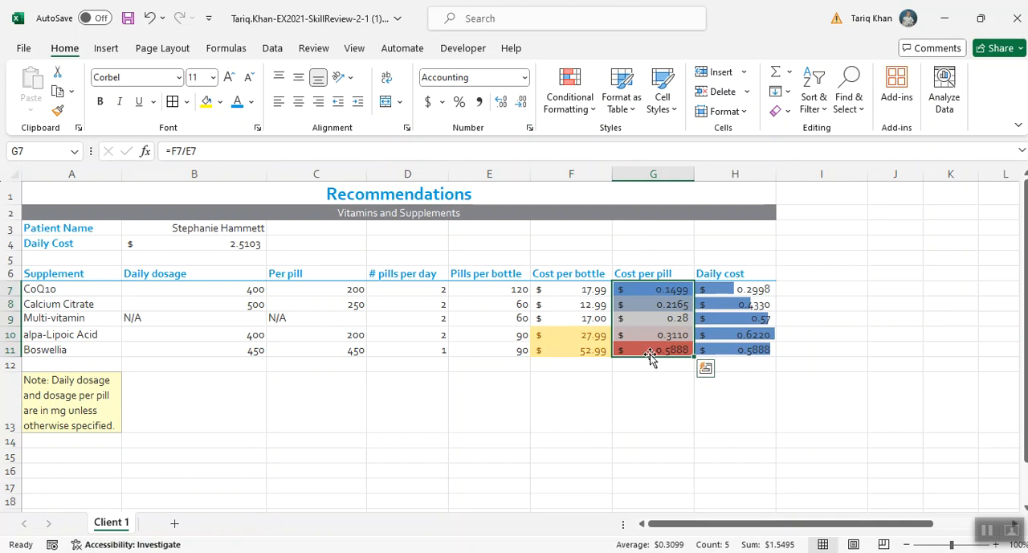
{"action": "left_click", "coordinate": [591, 106]}
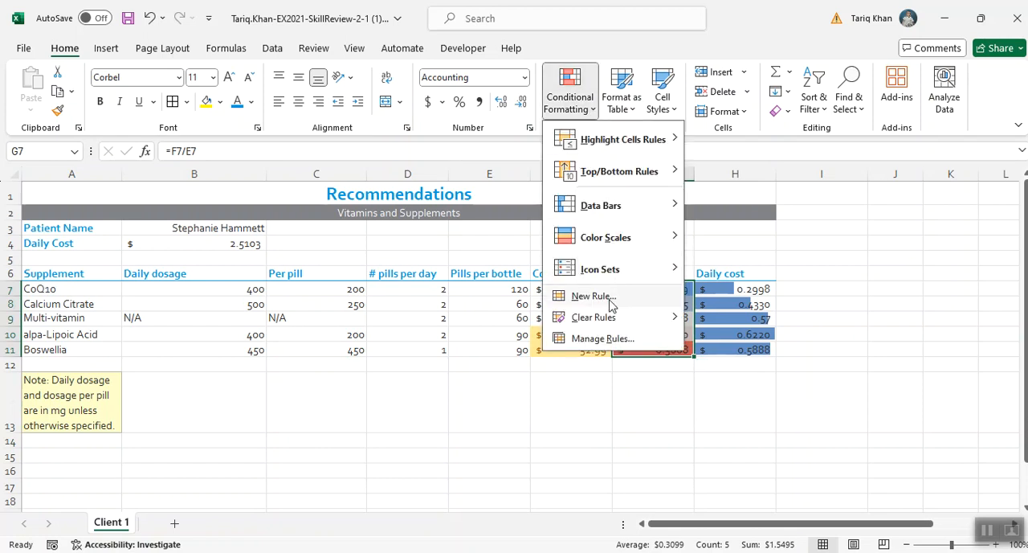
{"action": "mouse_move", "coordinate": [604, 321]}
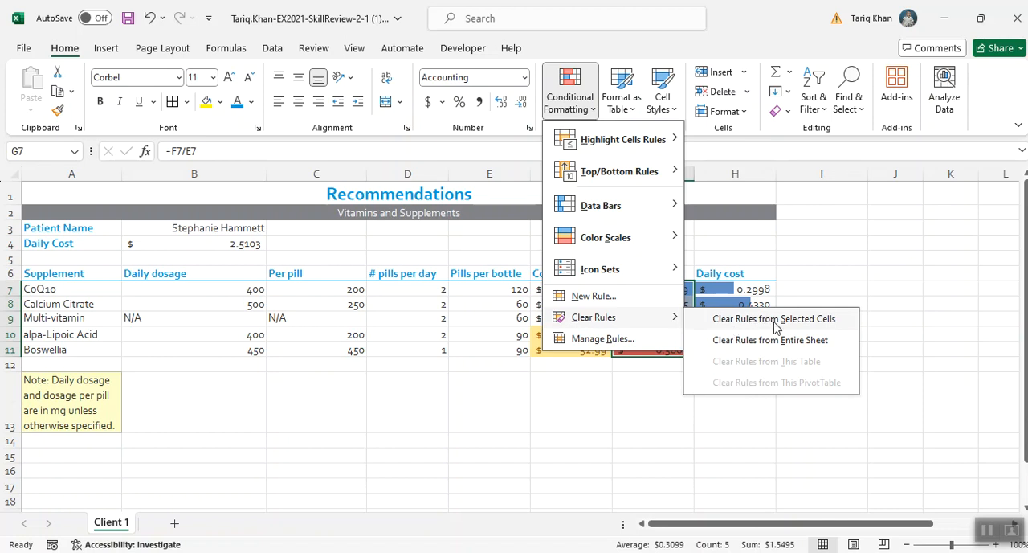
{"action": "left_click", "coordinate": [776, 320]}
{"action": "left_click", "coordinate": [847, 332]}
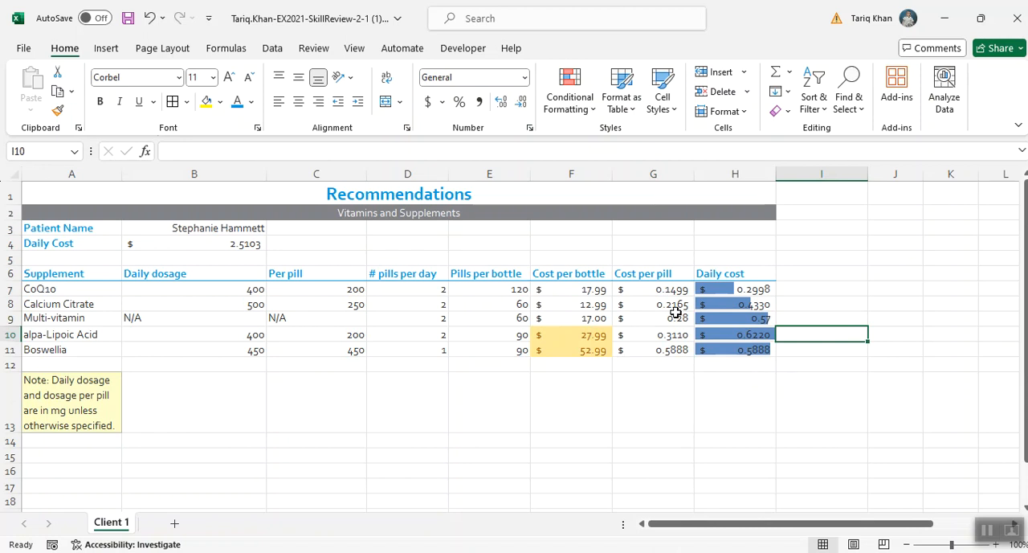
- Switch to the SIMnet project page in the browser and review the instructions for steps 16 to 18, then return to the Excel workbook
{"action": "left_click_drag", "start_coordinate": [646, 289], "coordinate": [642, 350]}
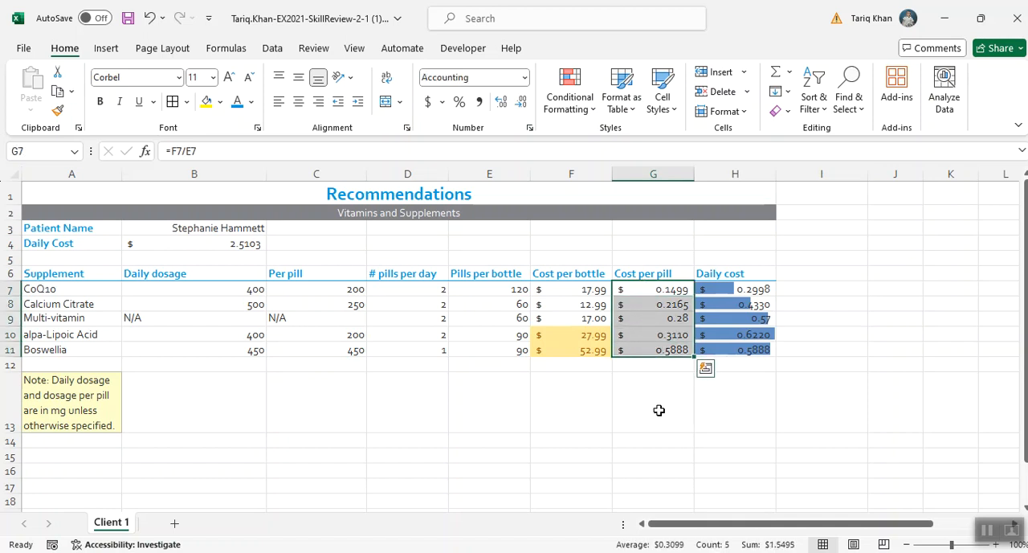
{"action": "left_click", "coordinate": [592, 110]}
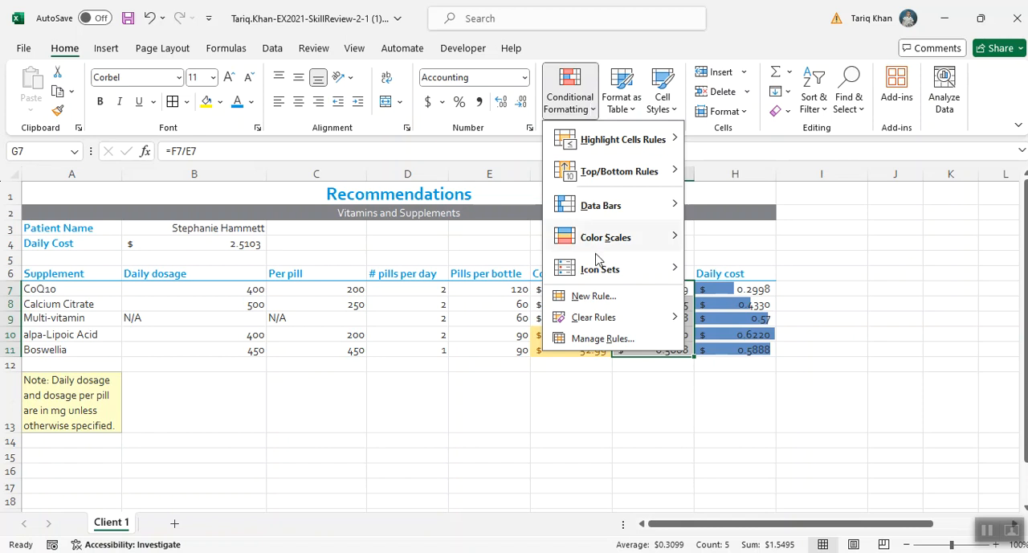
{"action": "left_click", "coordinate": [519, 551]}
{"action": "scroll", "coordinate": [486, 418], "scroll_direction": "down", "scroll_amount": 6}
{"action": "scroll", "coordinate": [488, 416], "scroll_direction": "down", "scroll_amount": 6}
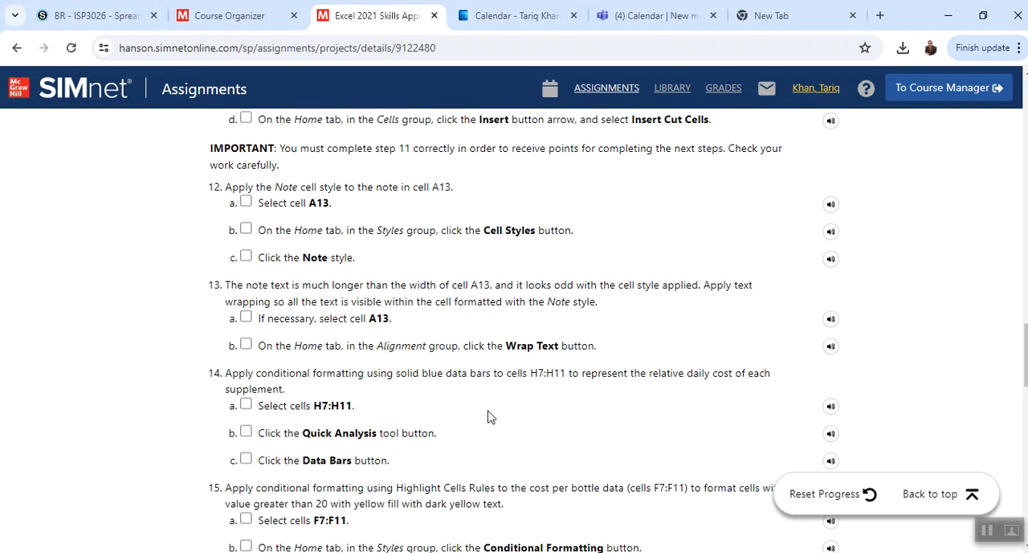
{"action": "scroll", "coordinate": [488, 416], "scroll_direction": "down", "scroll_amount": 2}
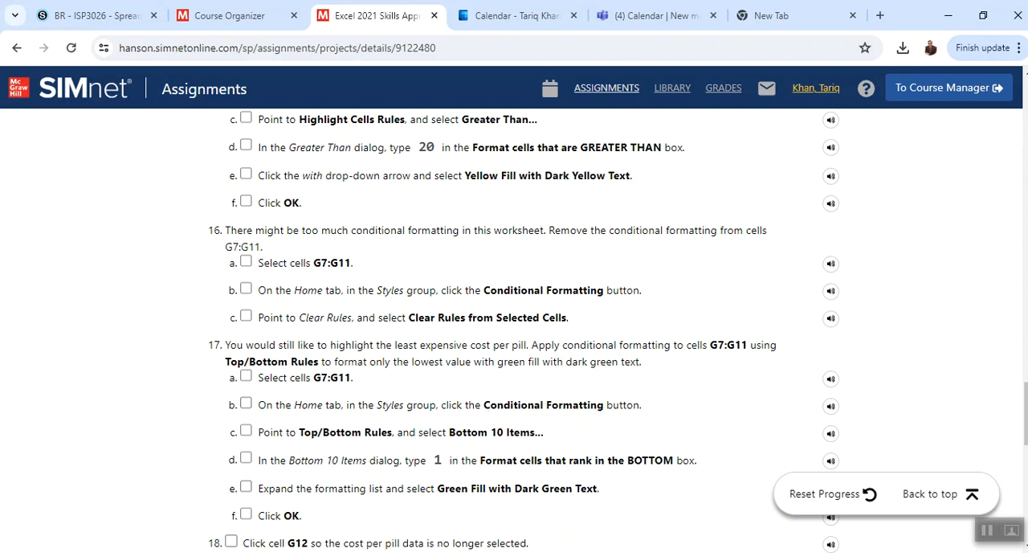
{"action": "left_click", "coordinate": [692, 552]}
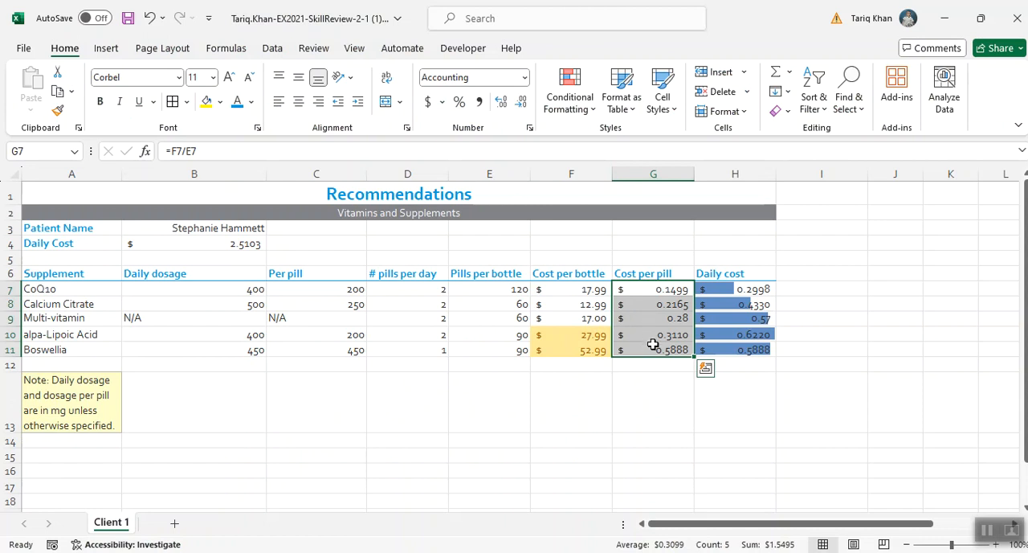
- Apply a Bottom 10 Items rule to G7:G11, formatting only the lowest 1 value with Green Fill with Dark Green Text
{"action": "left_click", "coordinate": [648, 289]}
{"action": "left_click_drag", "start_coordinate": [648, 290], "coordinate": [647, 347]}
{"action": "left_click", "coordinate": [592, 113]}
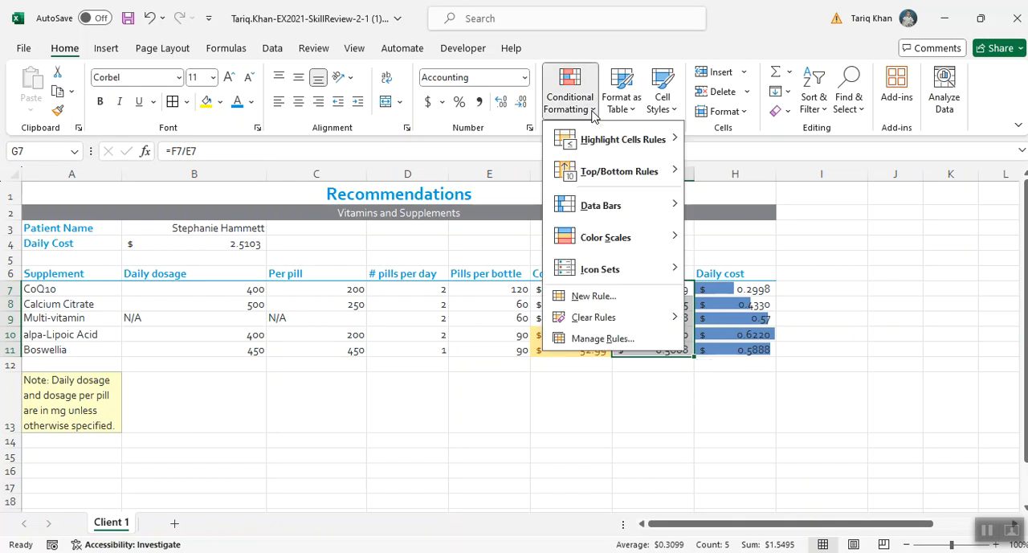
{"action": "mouse_move", "coordinate": [605, 176]}
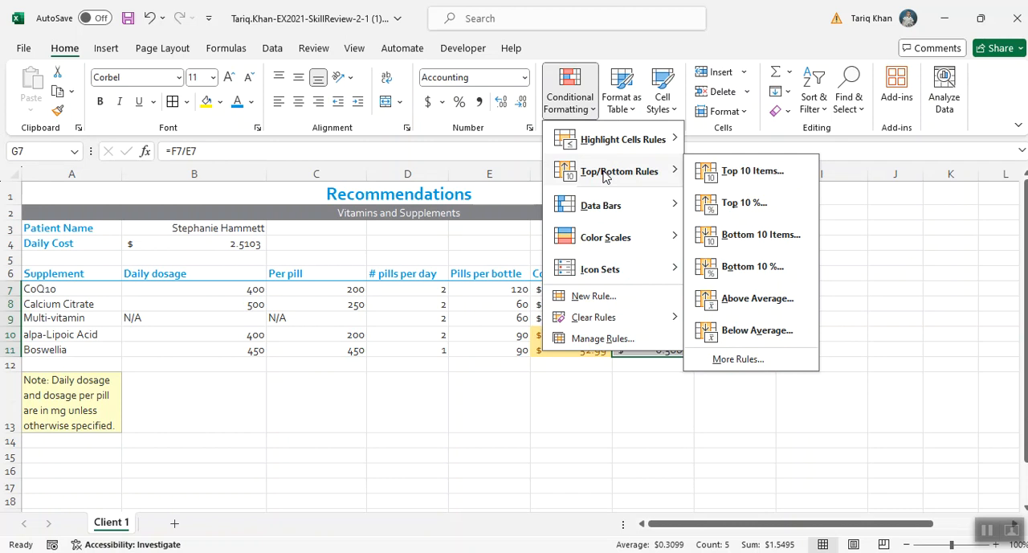
{"action": "left_click", "coordinate": [745, 234]}
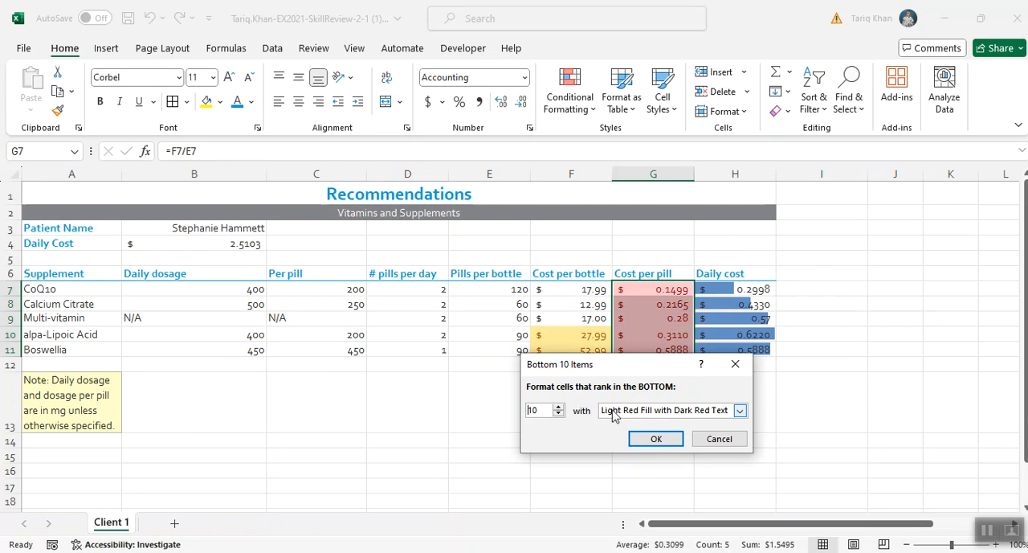
{"action": "left_click", "coordinate": [551, 411]}
{"action": "double_click", "coordinate": [550, 410]}
{"action": "type", "text": "1"}
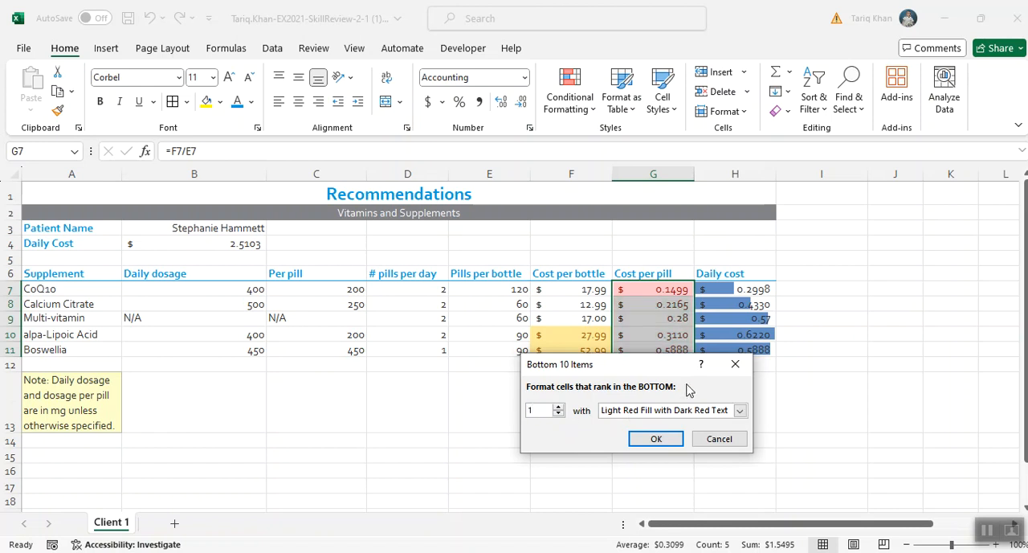
{"action": "left_click", "coordinate": [739, 410]}
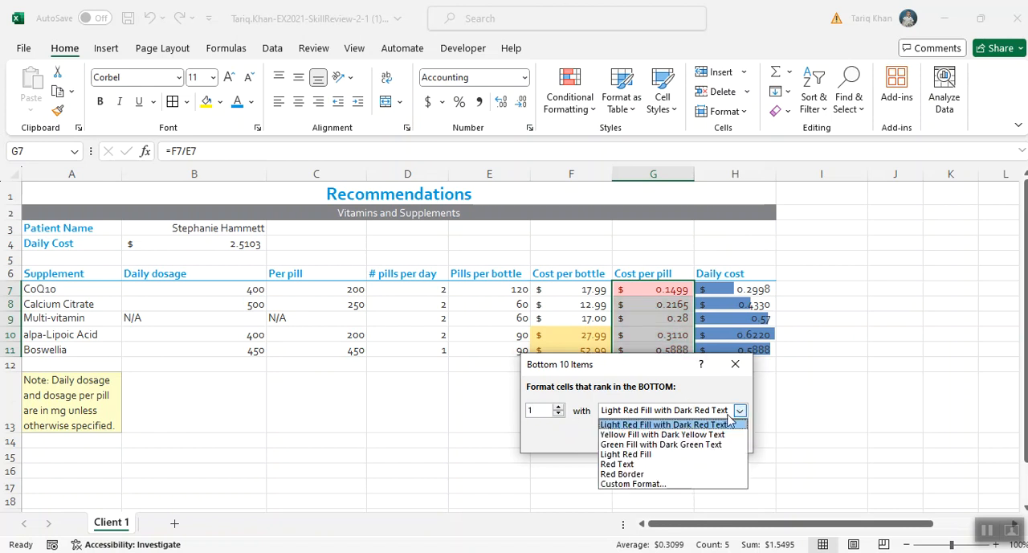
{"action": "left_click", "coordinate": [660, 444]}
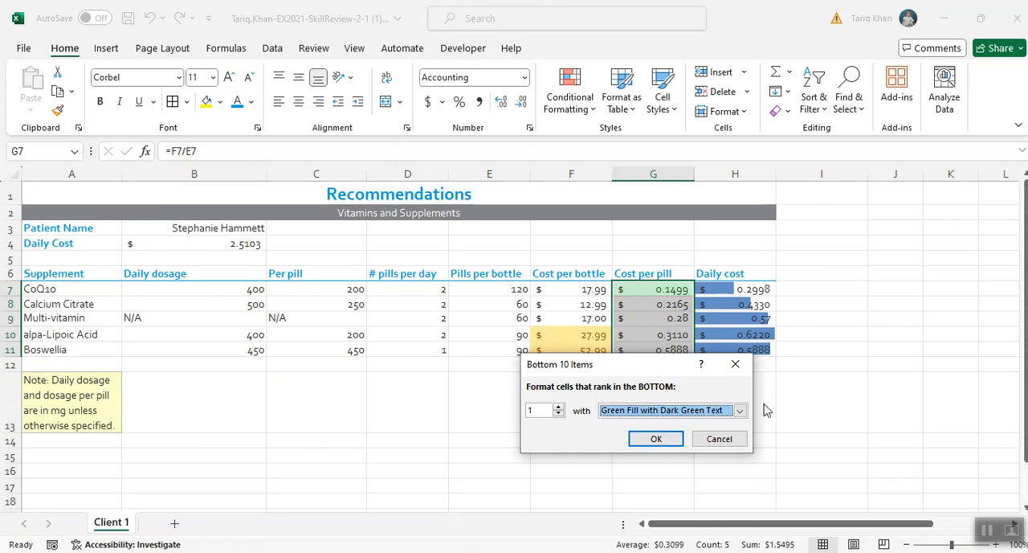
{"action": "left_click", "coordinate": [657, 438]}
{"action": "left_click", "coordinate": [737, 416]}
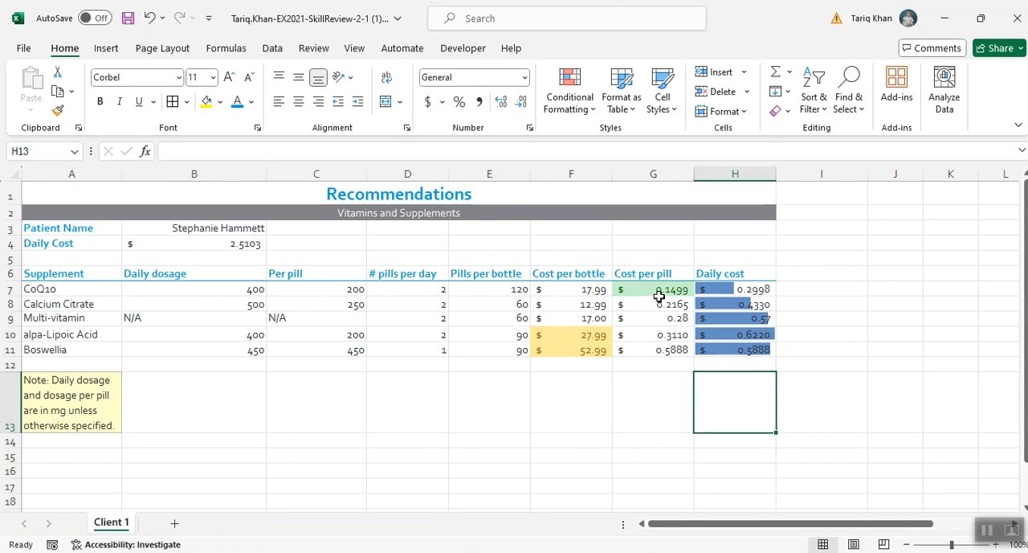
- Select cell G12 to deselect the cost per pill data, and save the workbook
{"action": "left_click", "coordinate": [641, 362]}
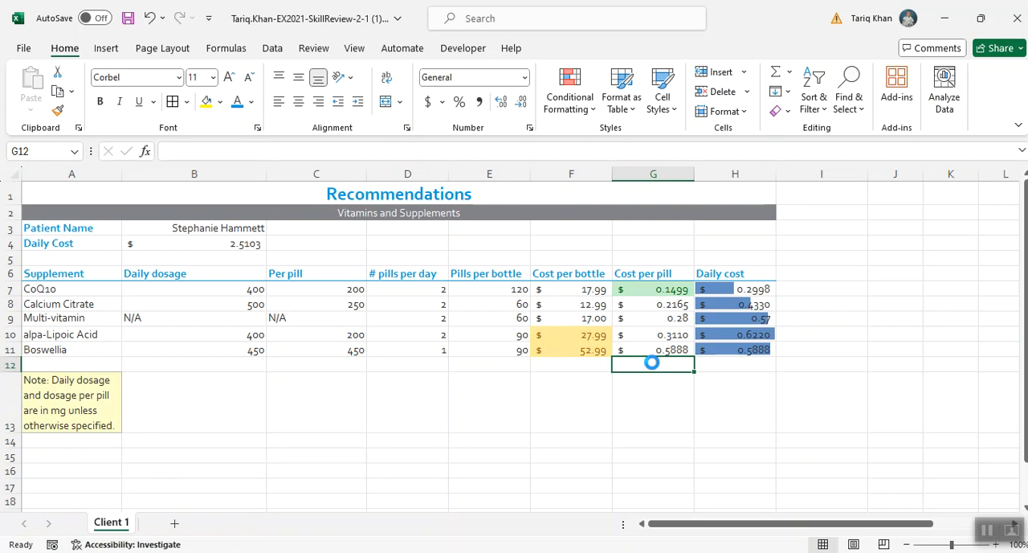
{"action": "key", "text": "ctrl+s"}
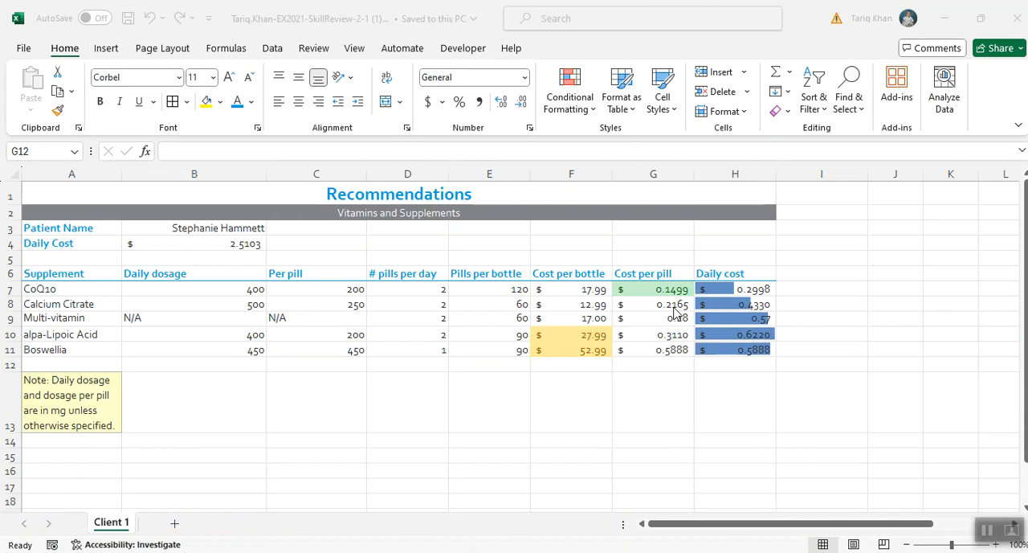
{"action": "left_click", "coordinate": [652, 363]}
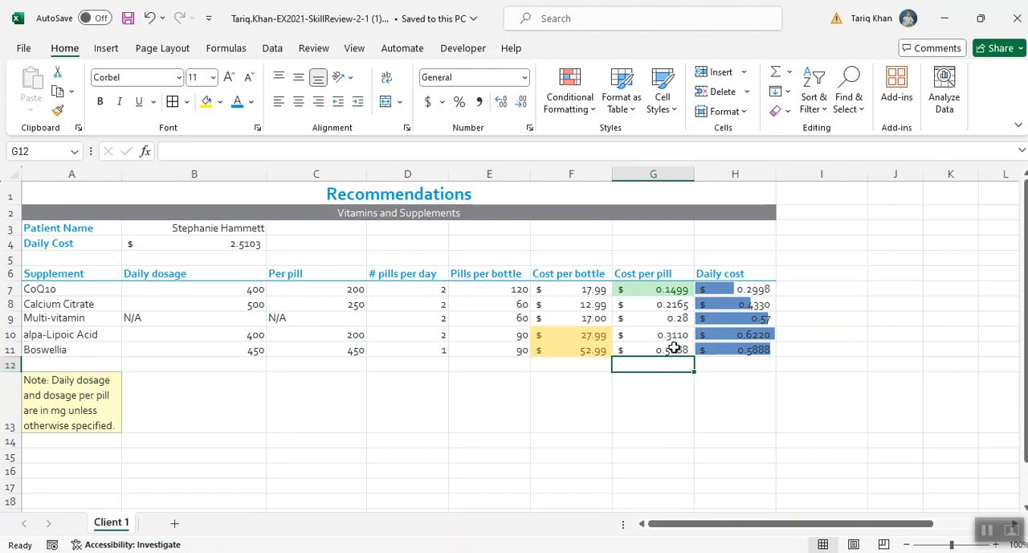
- Select G7:H11 and set up Find and Replace to find cells using the Accounting format with four decimal places
{"action": "left_click_drag", "start_coordinate": [652, 291], "coordinate": [723, 350]}
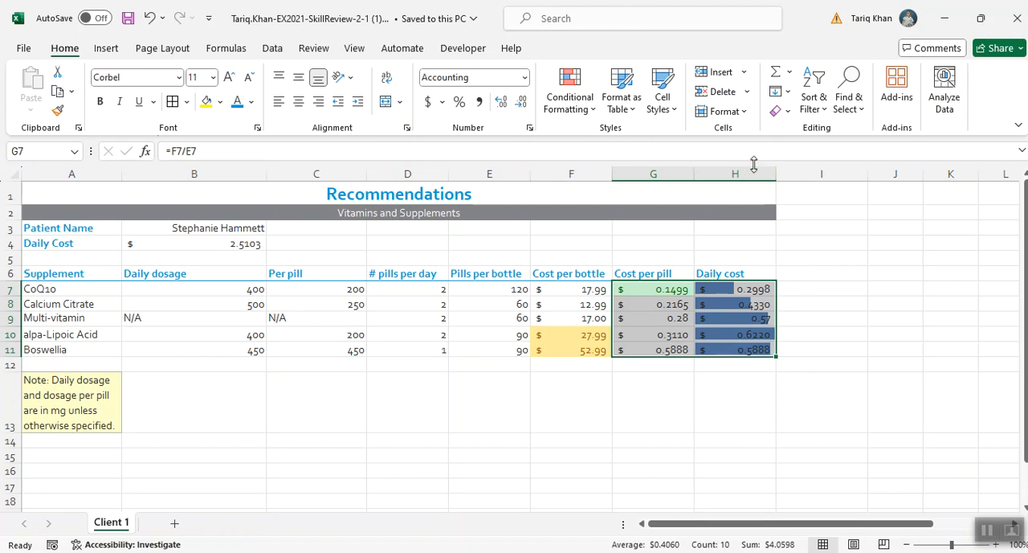
{"action": "left_click", "coordinate": [858, 109]}
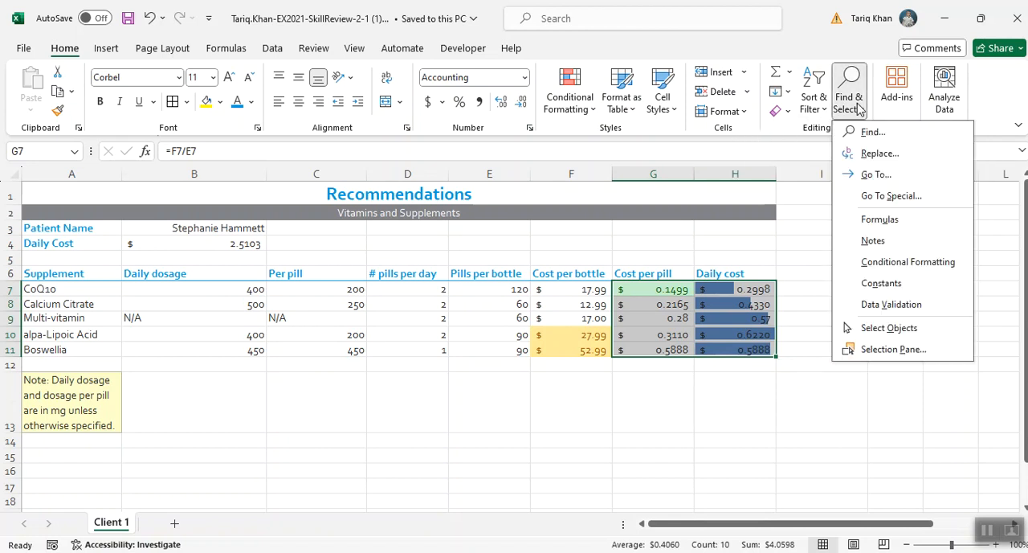
{"action": "left_click", "coordinate": [876, 154]}
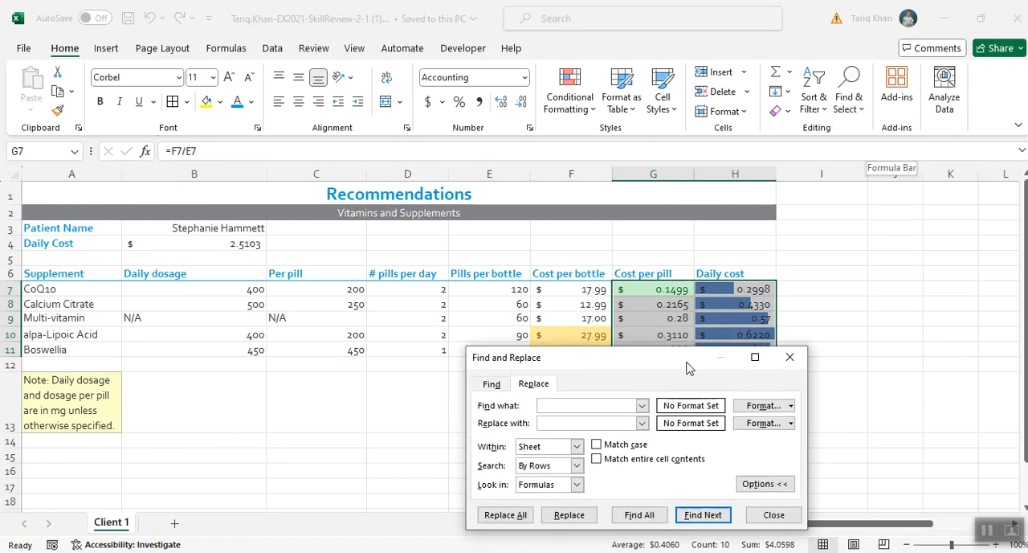
{"action": "left_click_drag", "start_coordinate": [689, 359], "coordinate": [616, 243]}
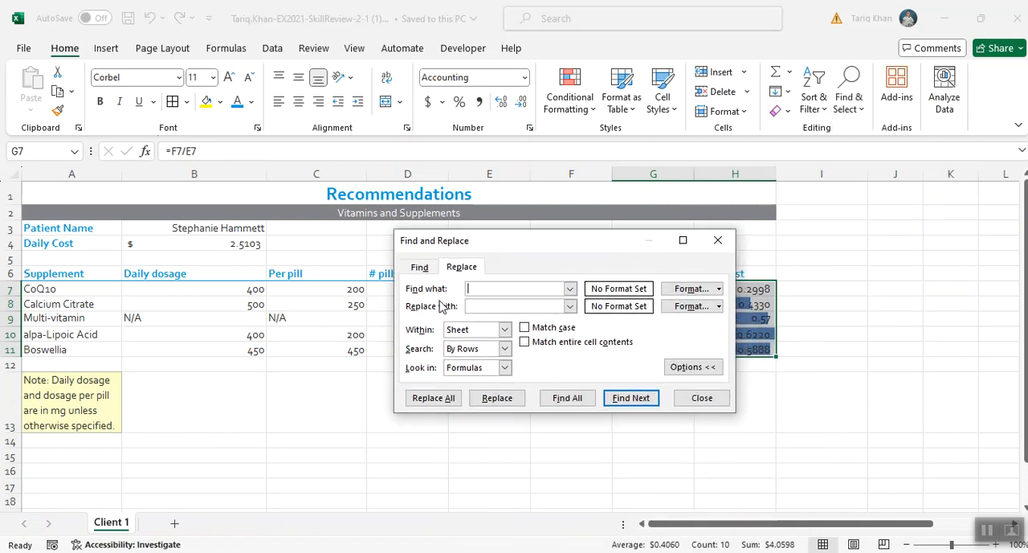
{"action": "left_click", "coordinate": [693, 288]}
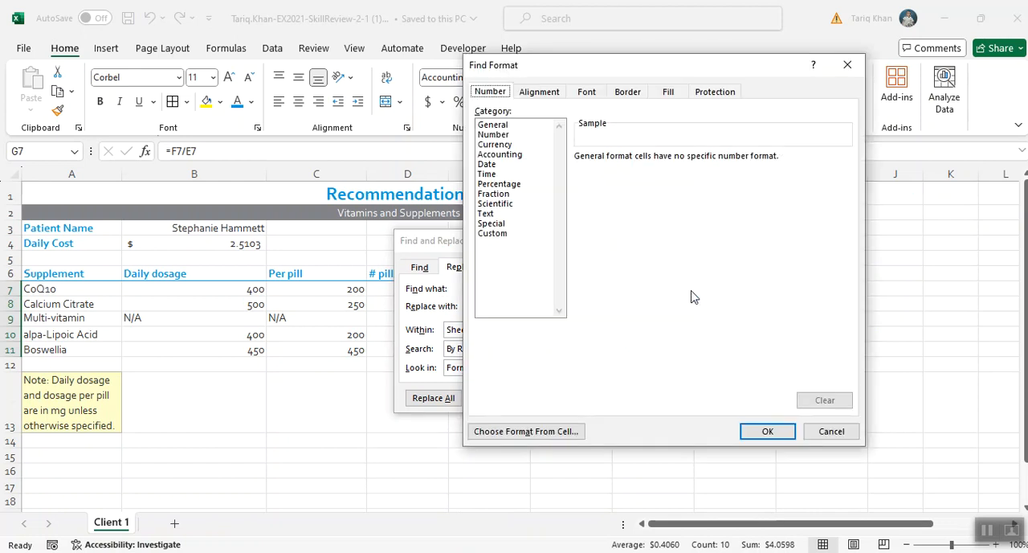
{"action": "left_click", "coordinate": [506, 155]}
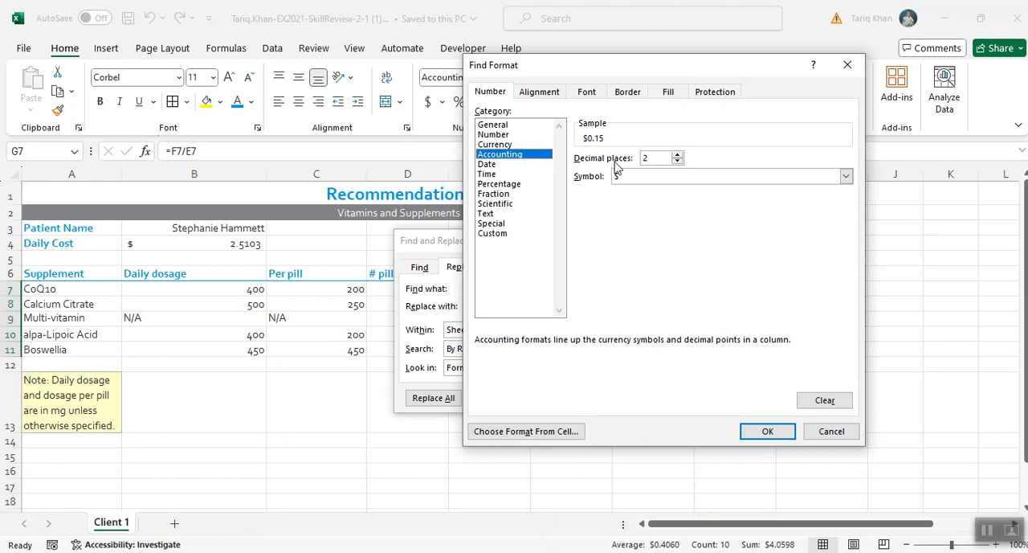
{"action": "left_click", "coordinate": [677, 156]}
{"action": "left_click", "coordinate": [757, 428]}
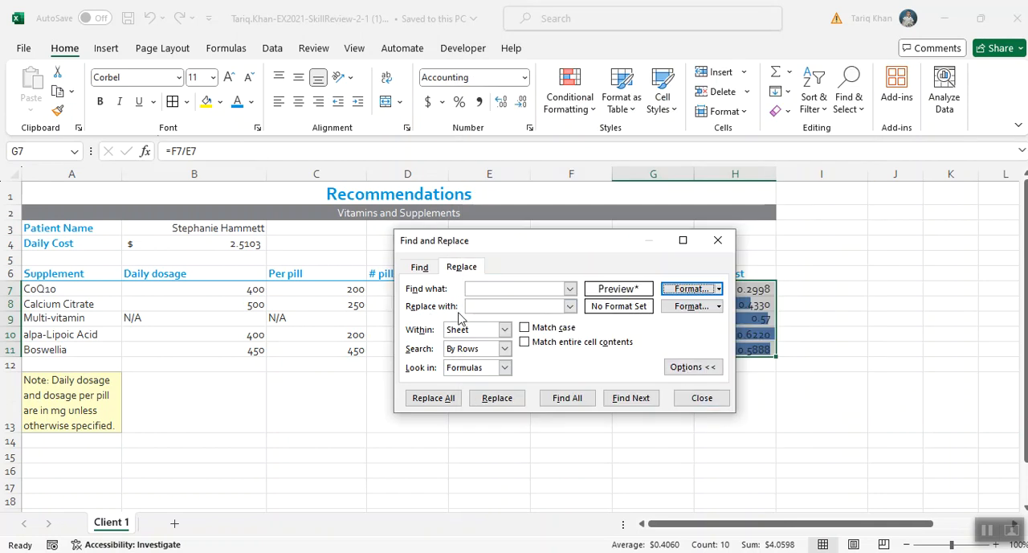
- Set the replacement format to Accounting with two decimal places and the $ symbol, replace all matches, and close Find and Replace
{"action": "left_click", "coordinate": [671, 310]}
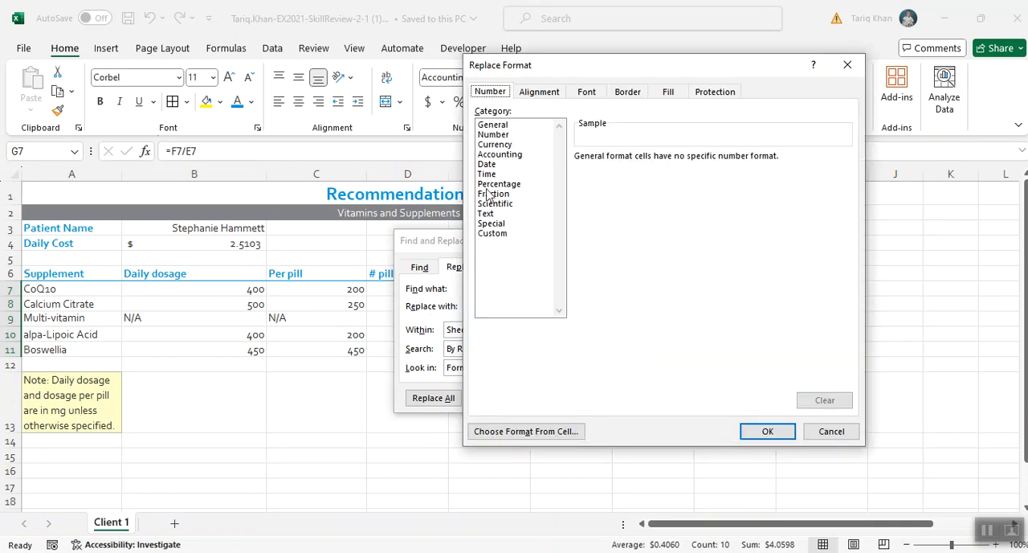
{"action": "left_click", "coordinate": [505, 155]}
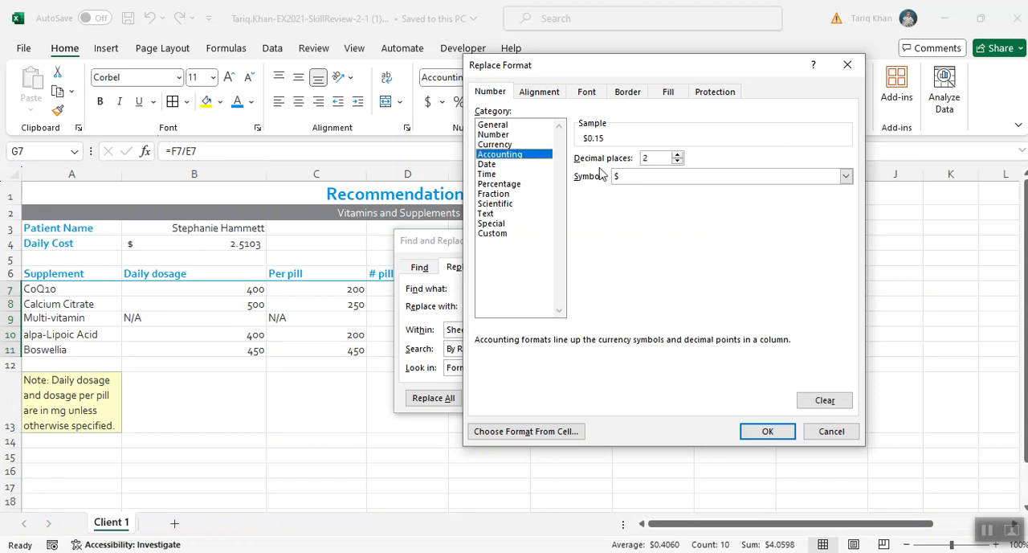
{"action": "left_click", "coordinate": [767, 431]}
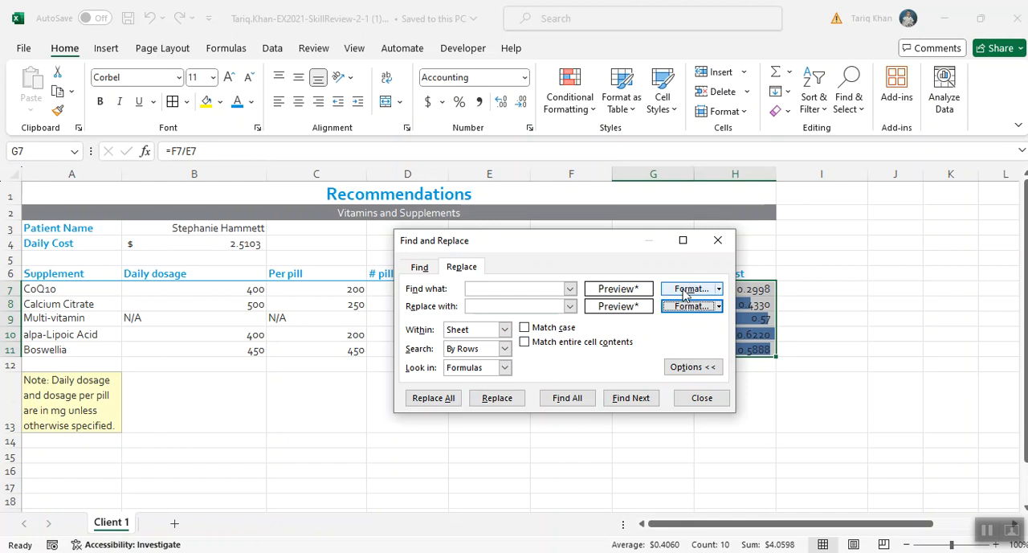
{"action": "left_click", "coordinate": [433, 398]}
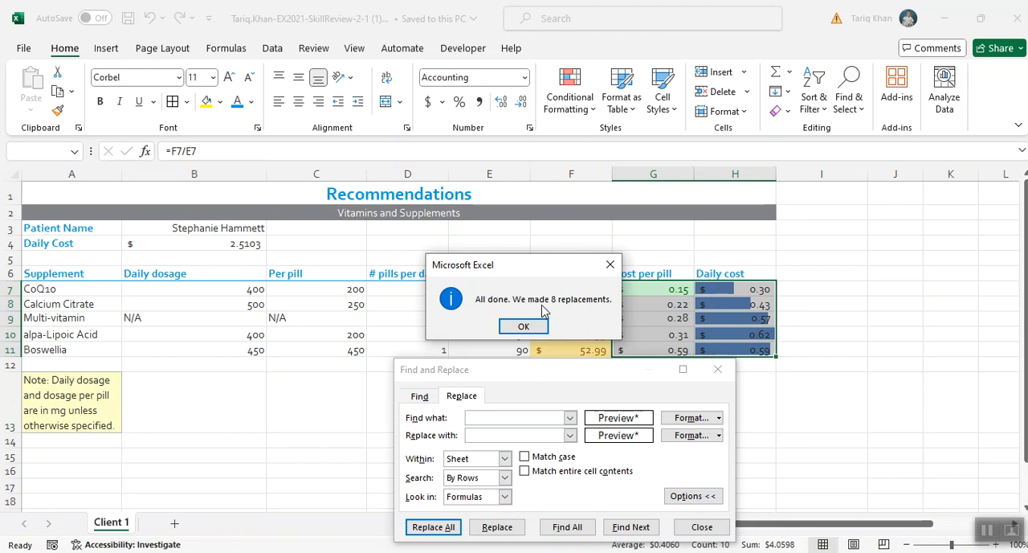
{"action": "left_click", "coordinate": [532, 325]}
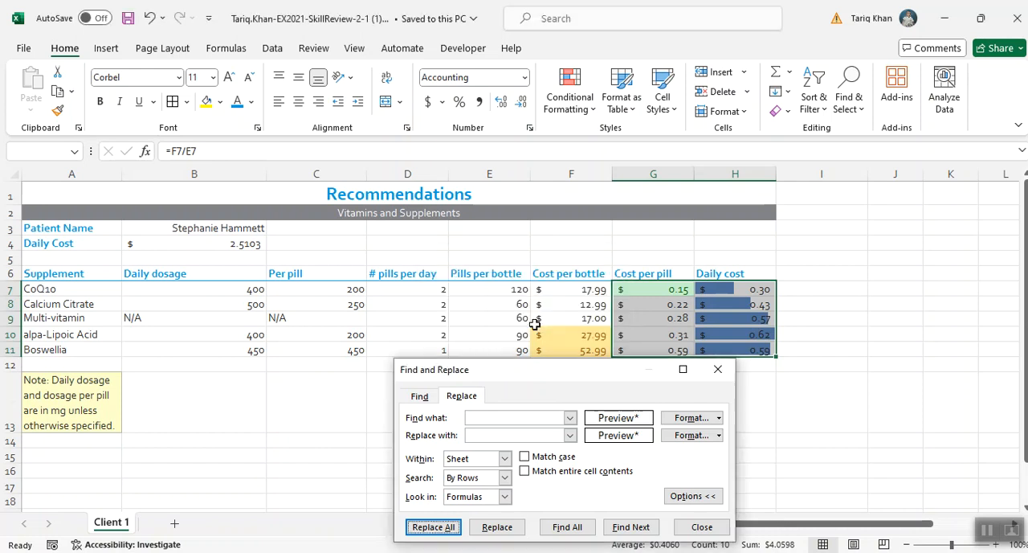
{"action": "left_click", "coordinate": [703, 528]}
- Select cell H15 to deselect the cost data, and save the workbook
{"action": "left_click", "coordinate": [746, 453]}
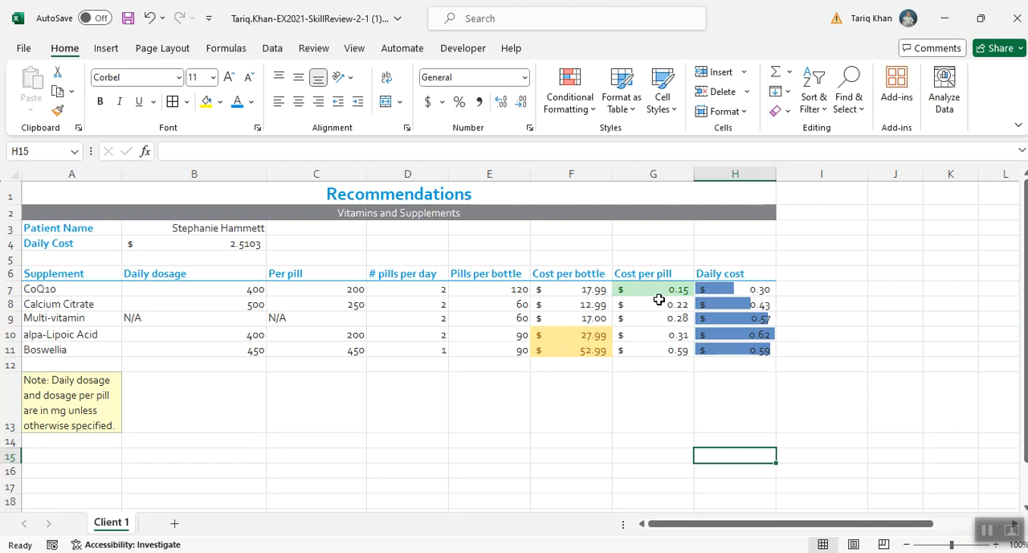
{"action": "key", "text": "ctrl+s"}
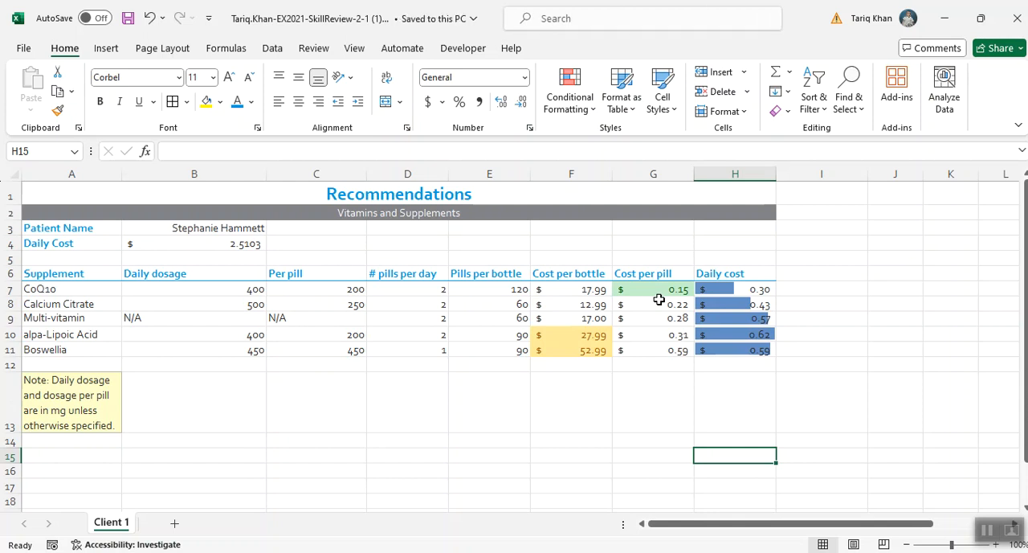
{"action": "scroll", "coordinate": [658, 299], "scroll_direction": "down", "scroll_amount": 2}
{"action": "scroll", "coordinate": [658, 300], "scroll_direction": "up", "scroll_amount": 2}
- Switch to the SIMnet project page in the browser and review the instructions for steps 19 to 22
{"action": "key", "text": "alt+Tab"}
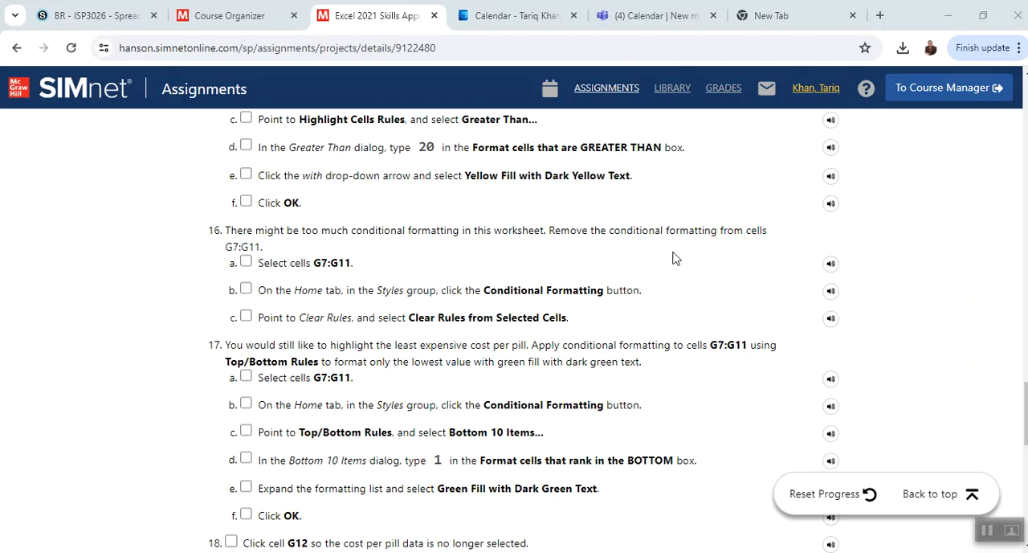
{"action": "scroll", "coordinate": [611, 336], "scroll_direction": "up", "scroll_amount": 15}
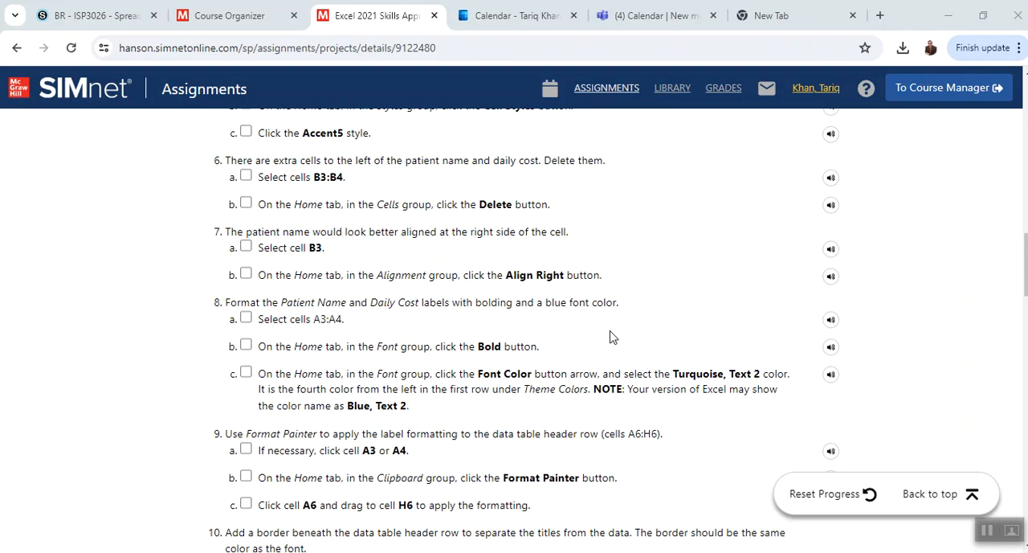
{"action": "scroll", "coordinate": [611, 337], "scroll_direction": "down", "scroll_amount": 15}
{"action": "scroll", "coordinate": [404, 383], "scroll_direction": "down", "scroll_amount": 5}
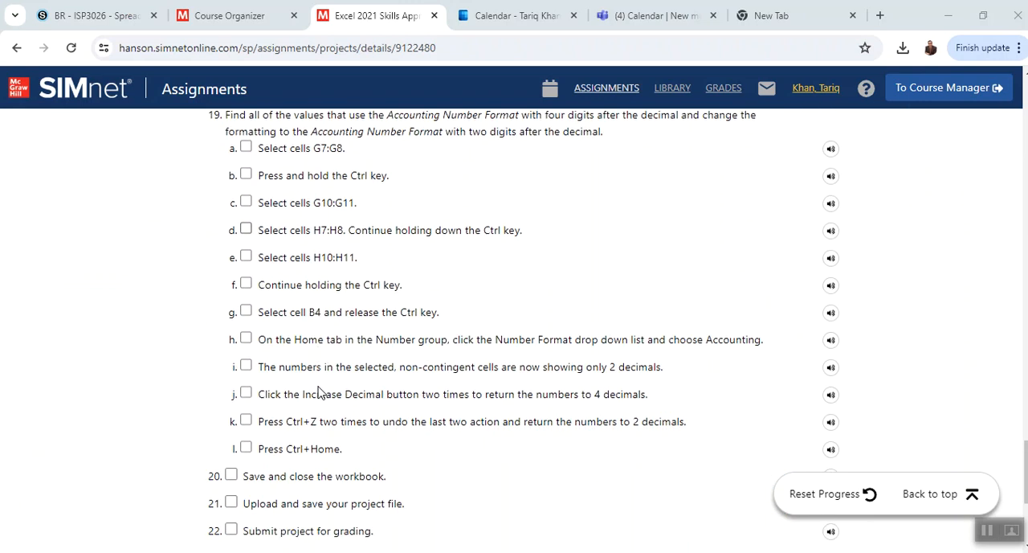
{"action": "scroll", "coordinate": [319, 391], "scroll_direction": "down", "scroll_amount": 2}
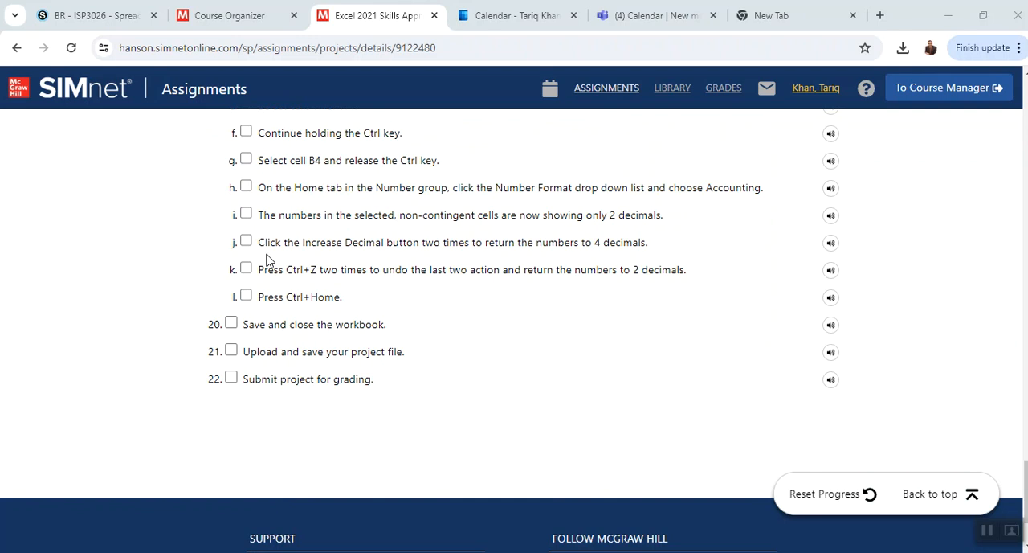
{"action": "scroll", "coordinate": [268, 259], "scroll_direction": "up", "scroll_amount": 3}
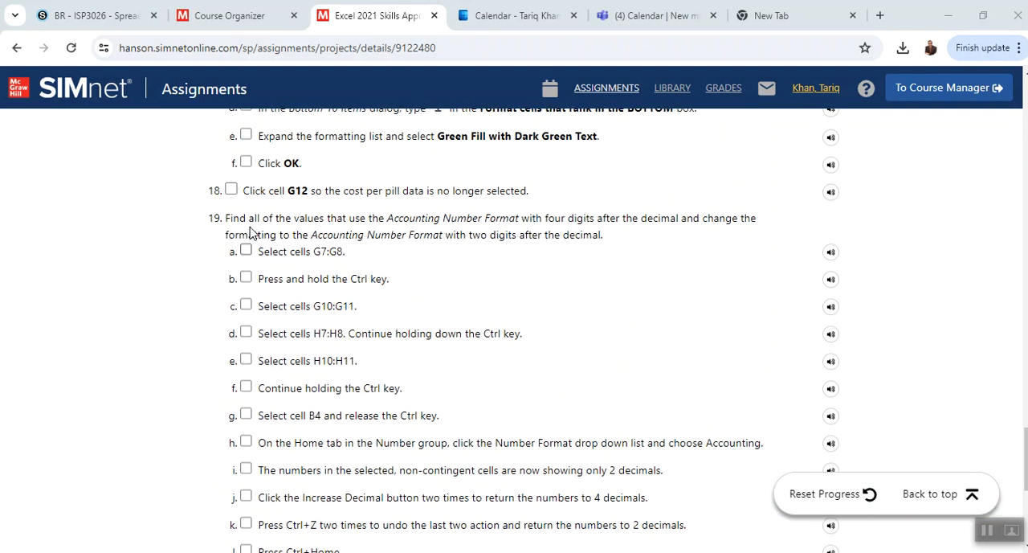
{"action": "scroll", "coordinate": [250, 230], "scroll_direction": "up", "scroll_amount": 1}
{"action": "scroll", "coordinate": [250, 231], "scroll_direction": "down", "scroll_amount": 1}
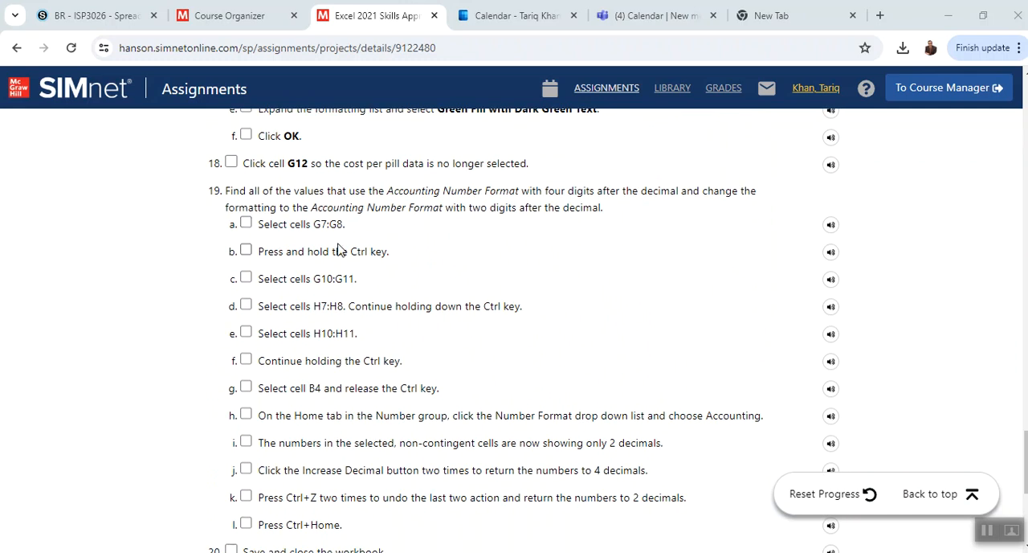
- Upload the SkillReview-2-1 (1).xlsx workbook from the Downloads folder to the SIMnet project and submit it for grading
{"action": "left_click", "coordinate": [923, 493]}
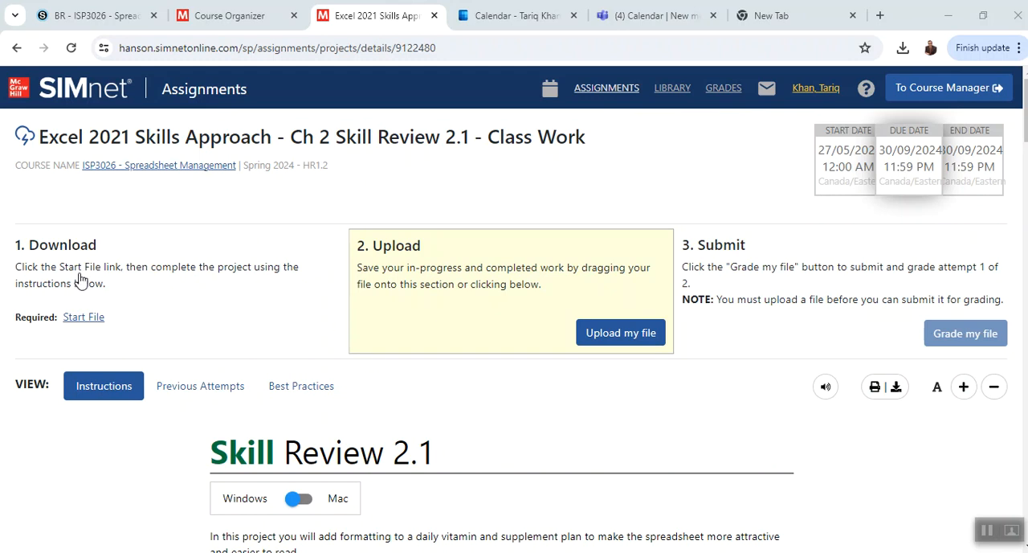
{"action": "left_click", "coordinate": [626, 332]}
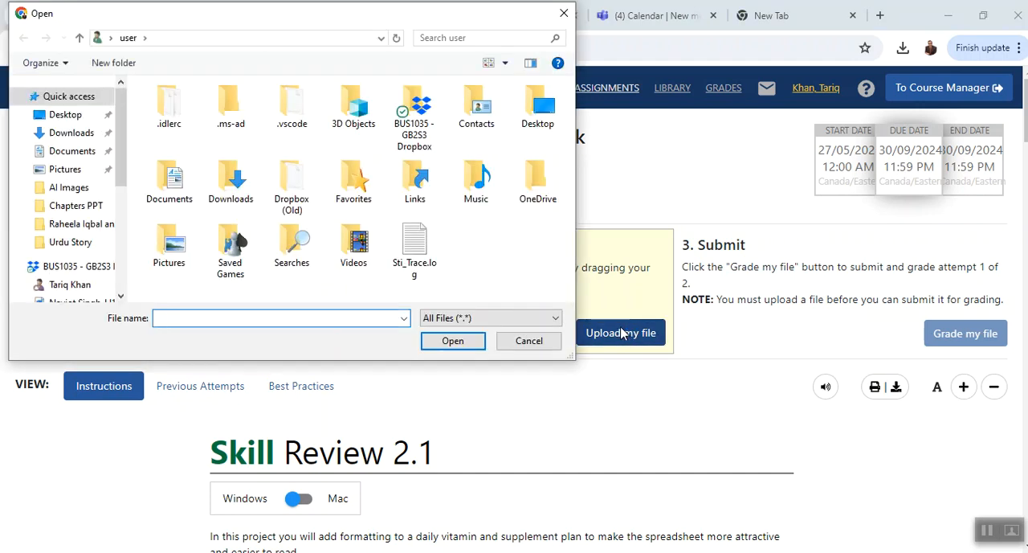
{"action": "left_click", "coordinate": [72, 134]}
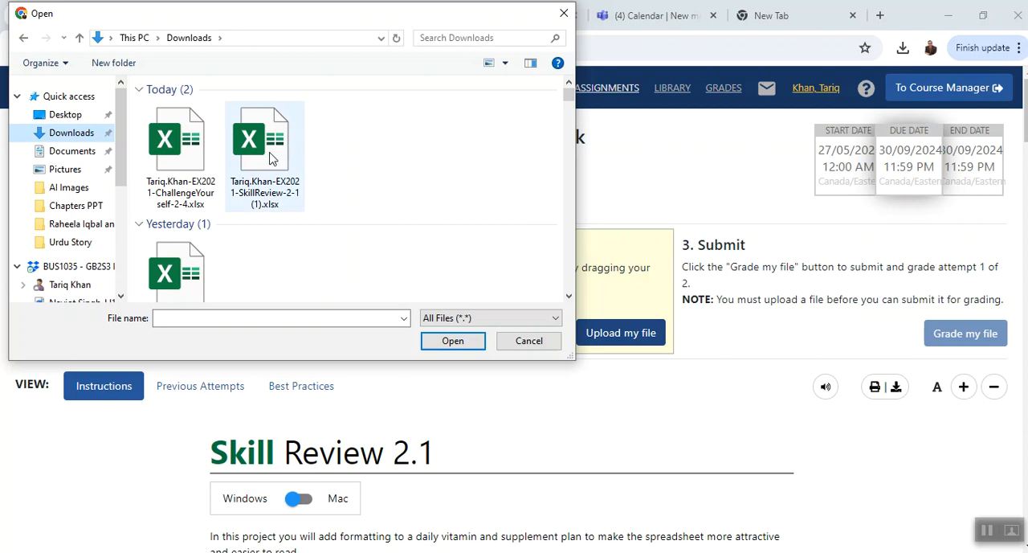
{"action": "left_click", "coordinate": [270, 157]}
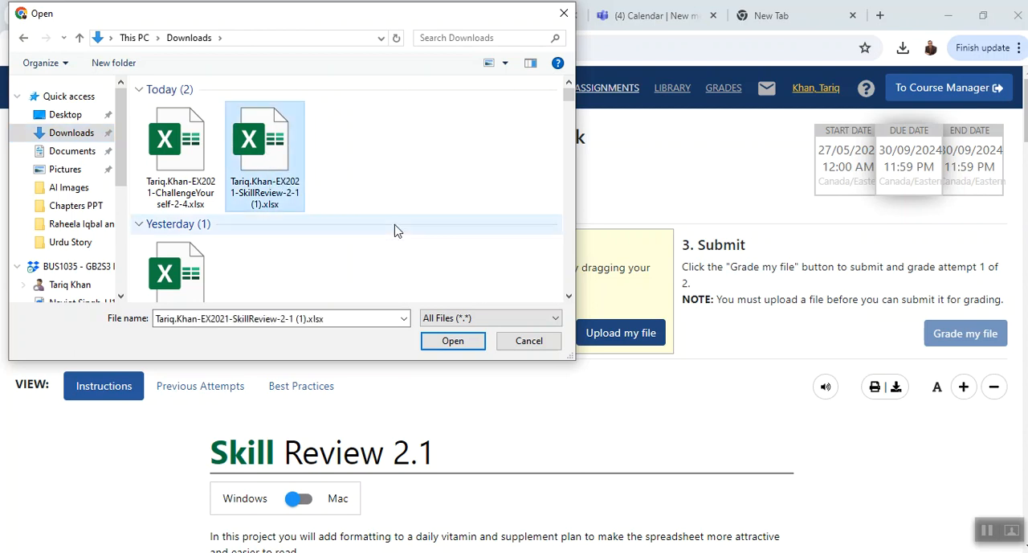
{"action": "left_click", "coordinate": [449, 341]}
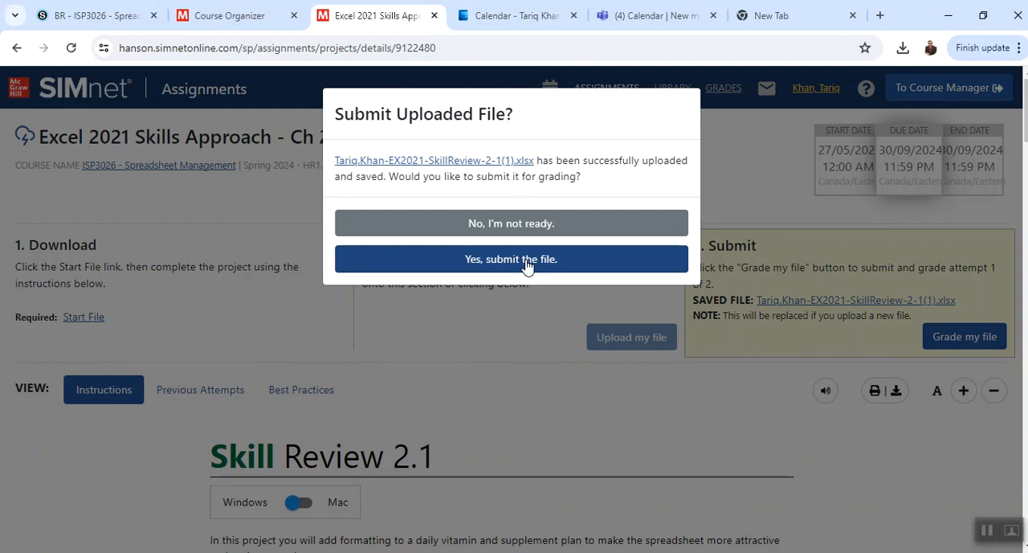
{"action": "left_click", "coordinate": [526, 260]}
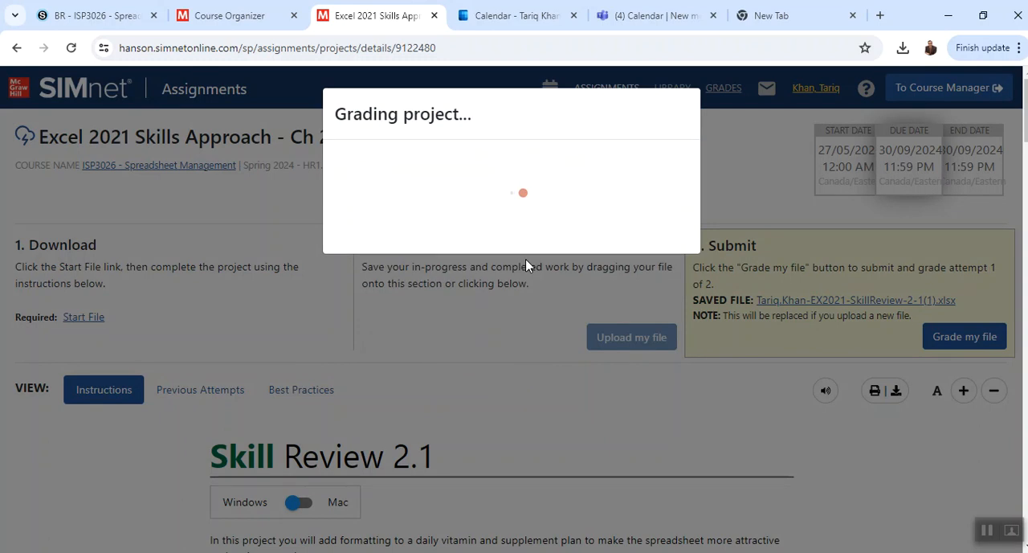